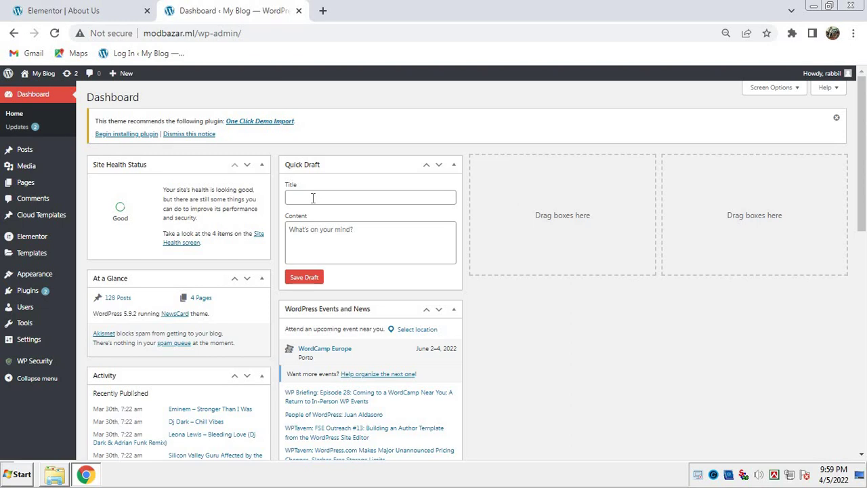
- Close the Elementor editor of the About Us page and open the My Blog site in a separate tab, keeping the dashboard in view
left_click(48, 11)
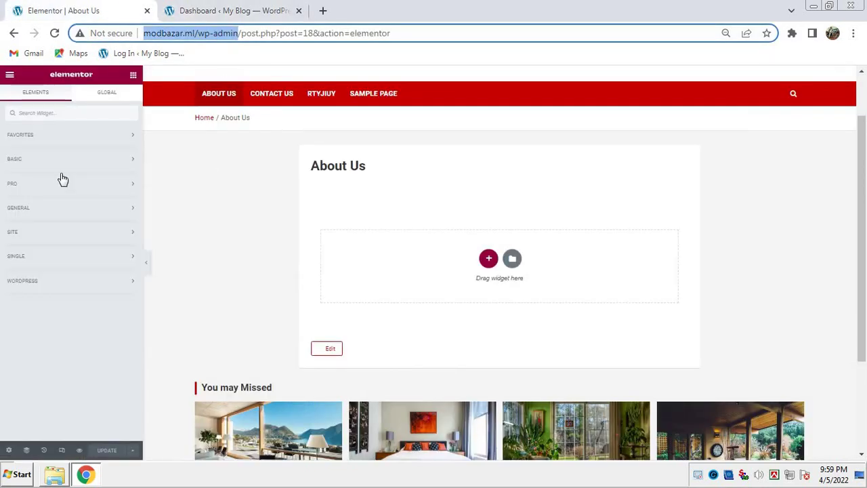
left_click(146, 11)
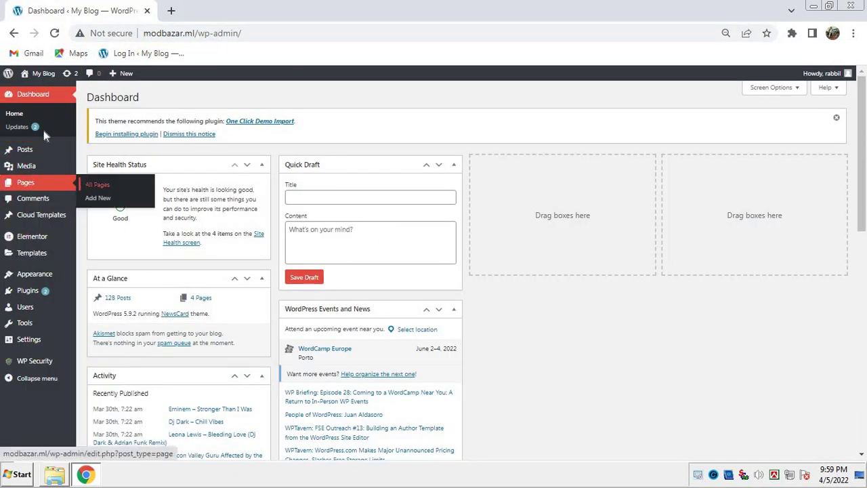
right_click(41, 73)
left_click(95, 82)
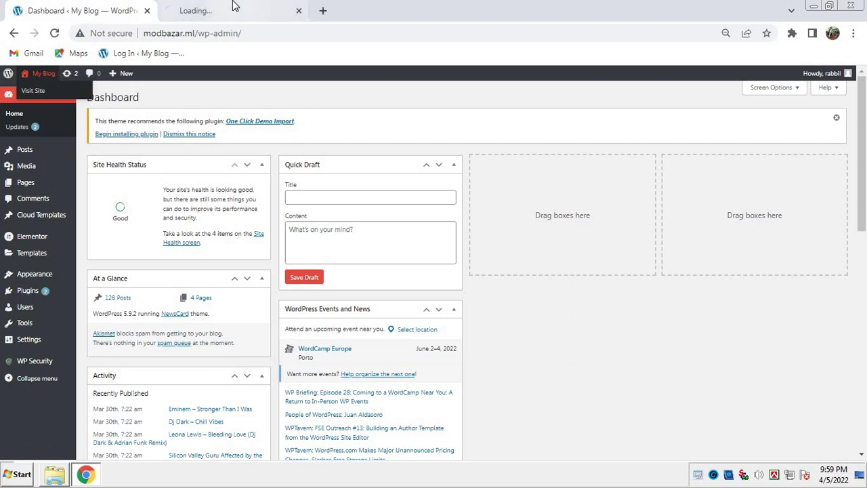
left_click(227, 11)
left_click(100, 14)
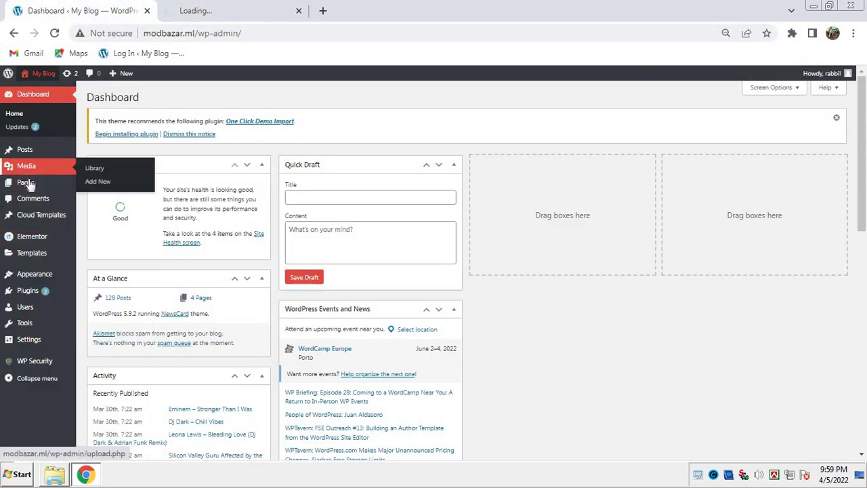
- Open the list of all pages of the WordPress site
mouse_move(94, 184)
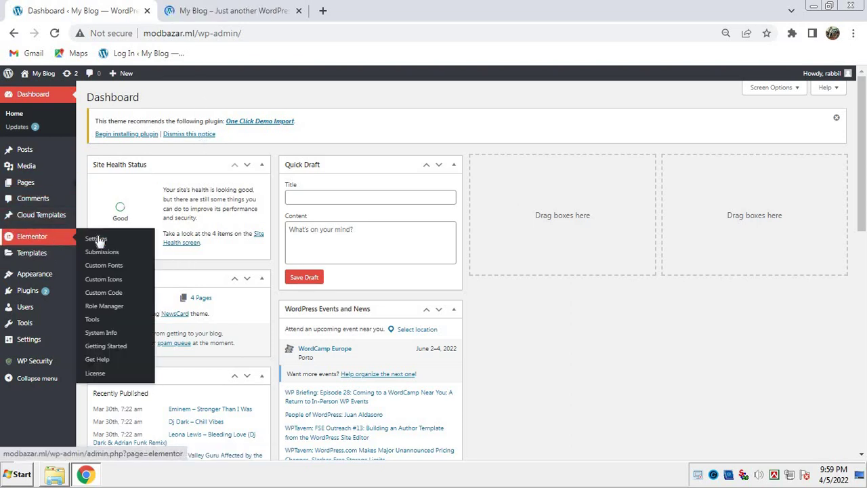
mouse_move(50, 244)
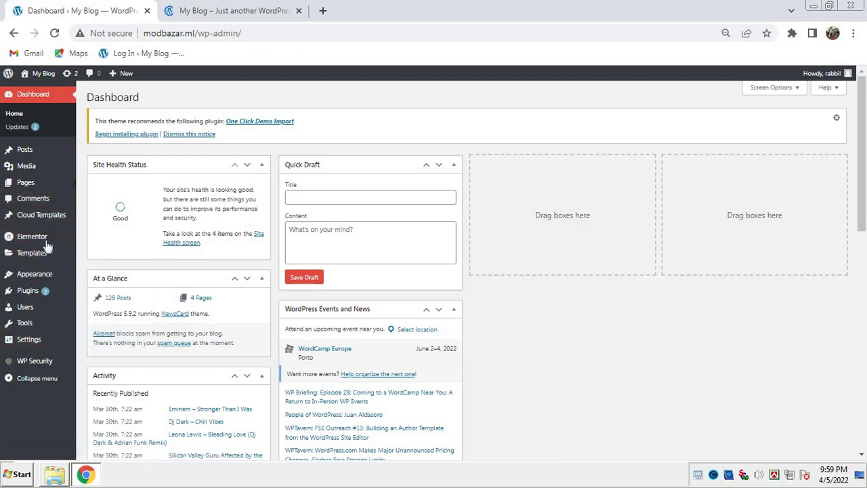
left_click(118, 193)
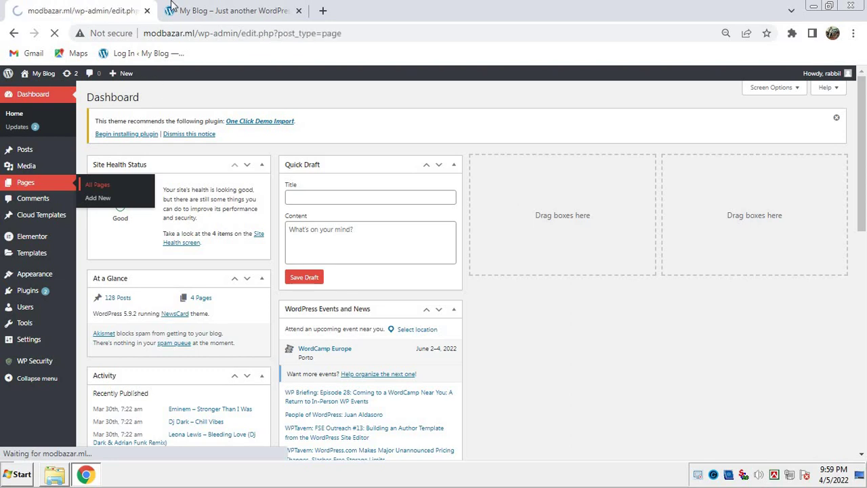
- Look over the stories on the blog's front page and return to the pages list
left_click(189, 10)
scroll(615, 460, "down", 3)
scroll(615, 460, "up", 5)
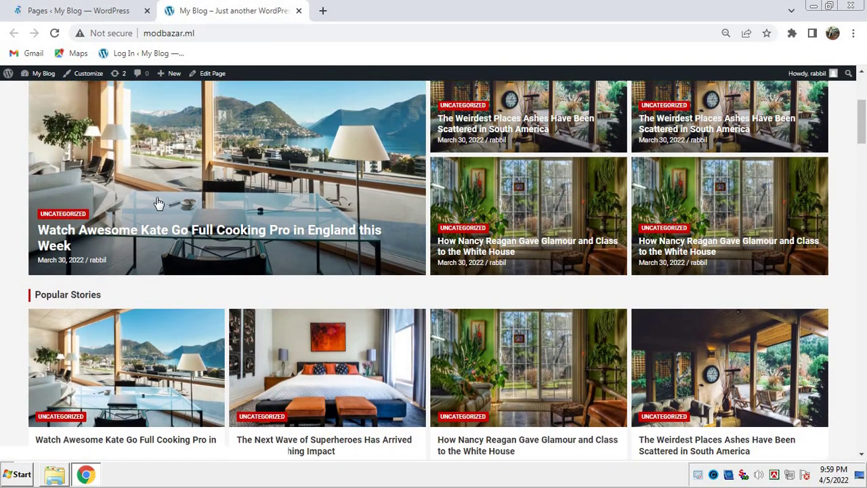
left_click(78, 10)
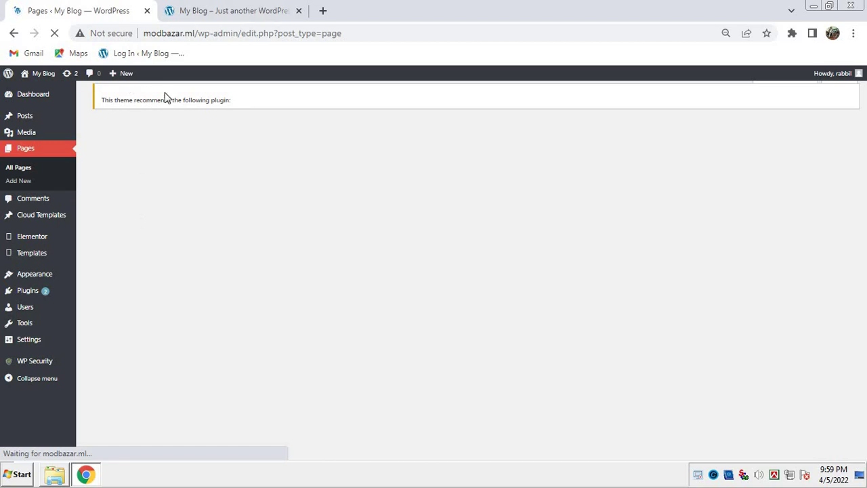
left_click_drag(237, 108, 99, 120)
left_click(248, 115)
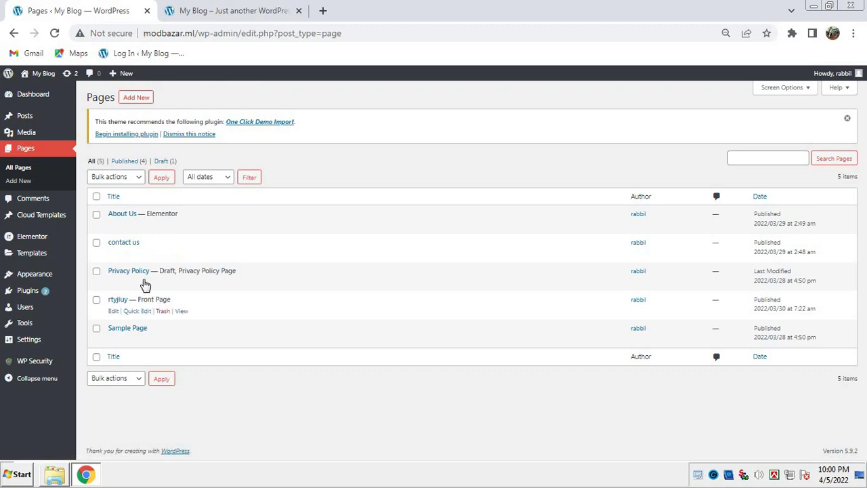
- Open the About Us page for editing with Elementor, going back to the pages list to launch the editor again
left_click_drag(163, 225, 156, 246)
left_click(113, 225)
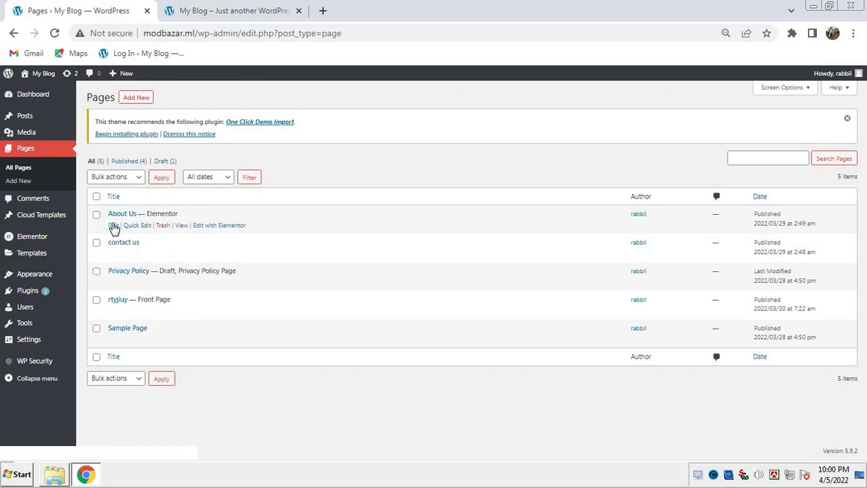
left_click(238, 227)
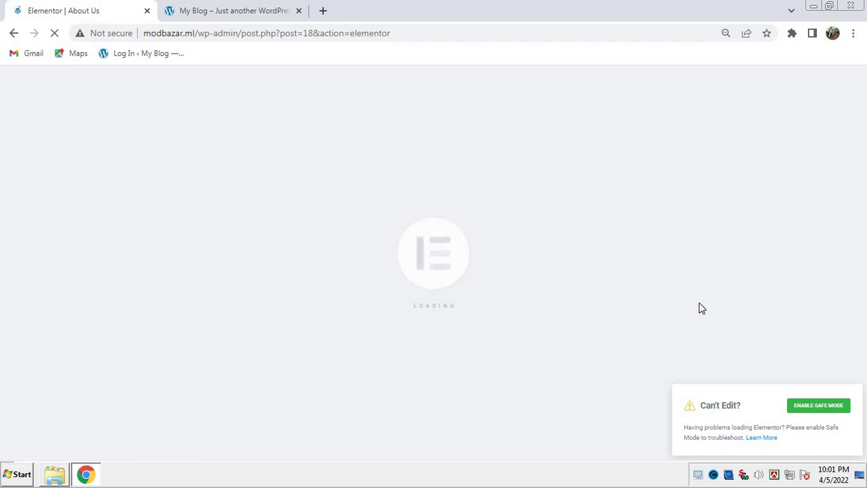
left_click(13, 34)
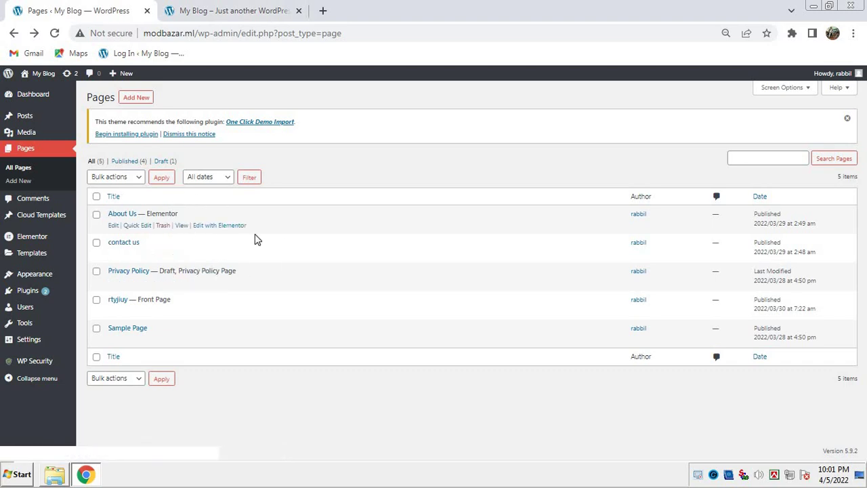
left_click(224, 230)
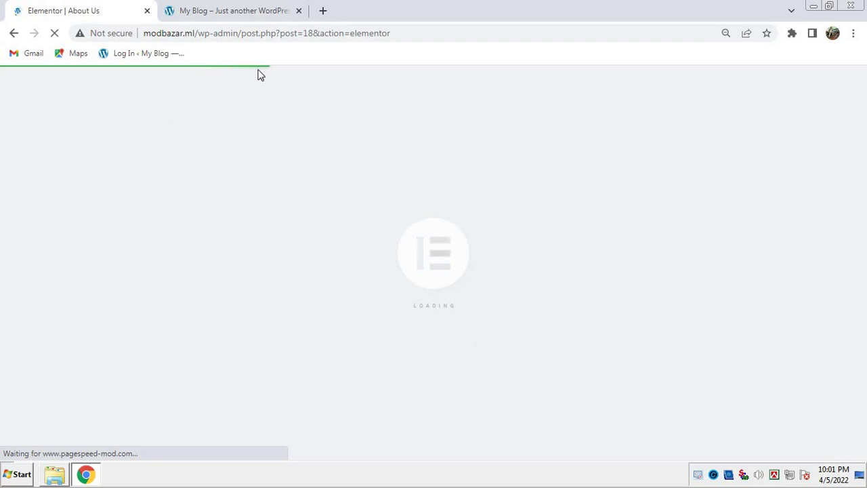
- Look through the content of the blog's front page and open the site's About Us page from it
left_click(248, 9)
left_click(386, 197)
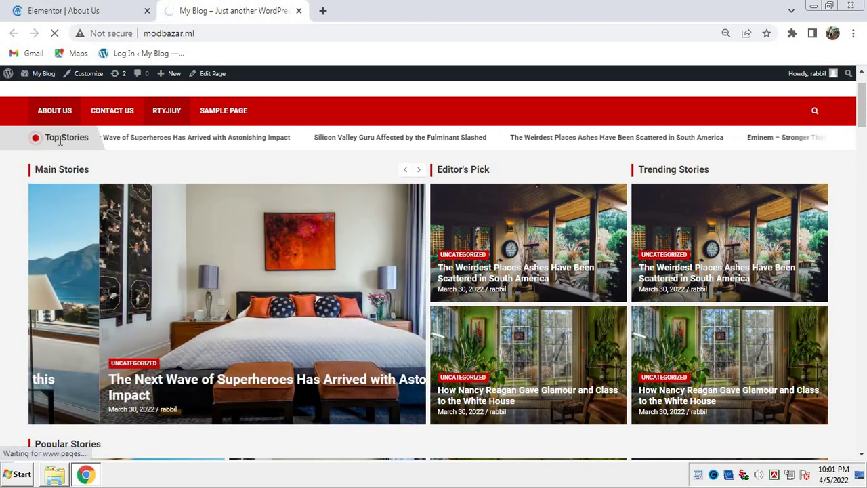
scroll(567, 282, "down", 4)
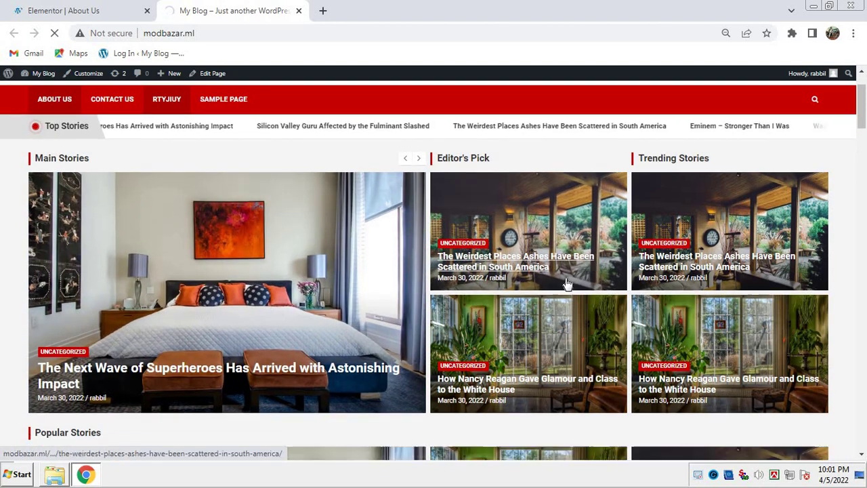
scroll(346, 298, "down", 15)
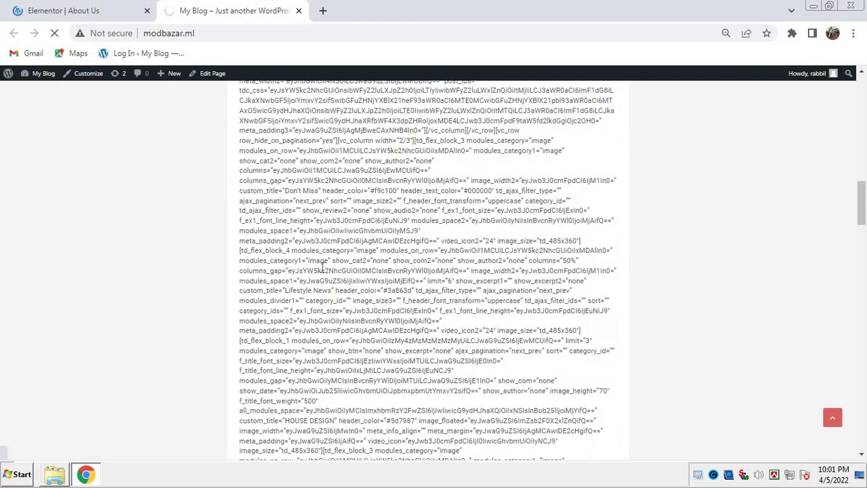
left_click_drag(320, 270, 439, 390)
left_click(339, 254)
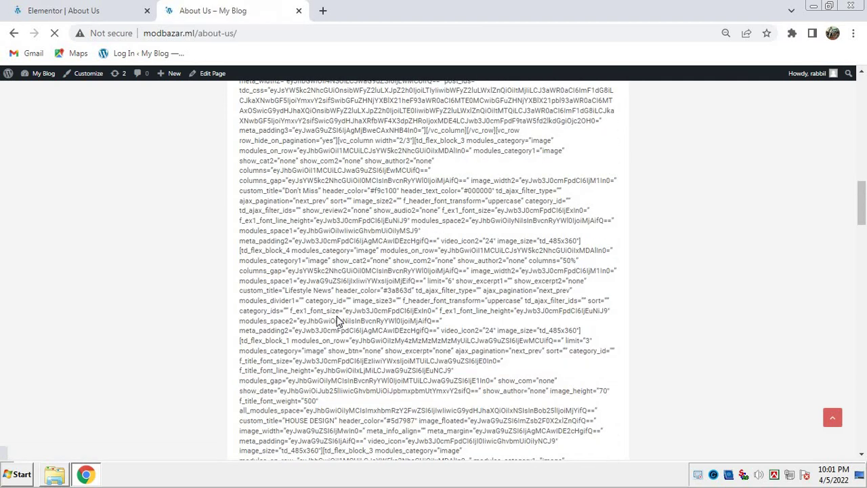
left_click(116, 8)
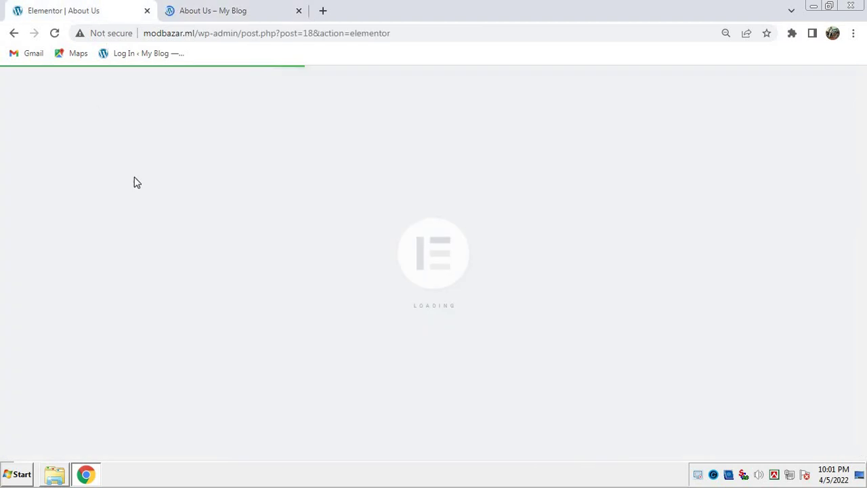
left_click(220, 6)
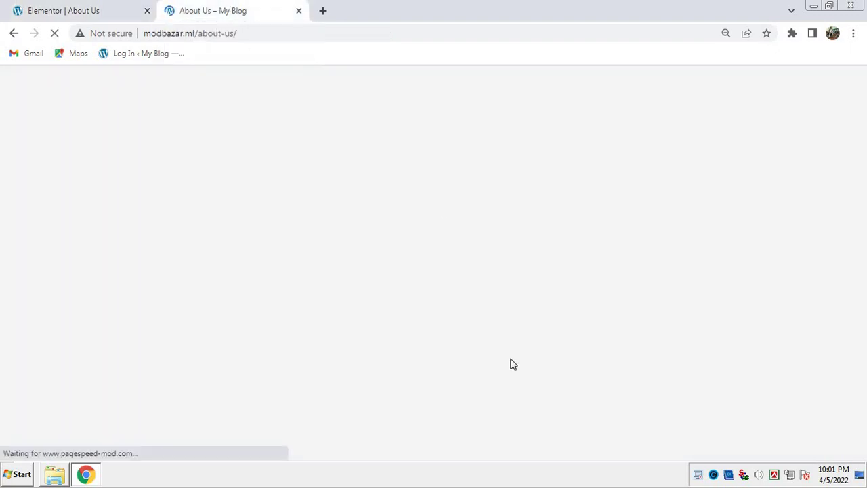
left_click(108, 6)
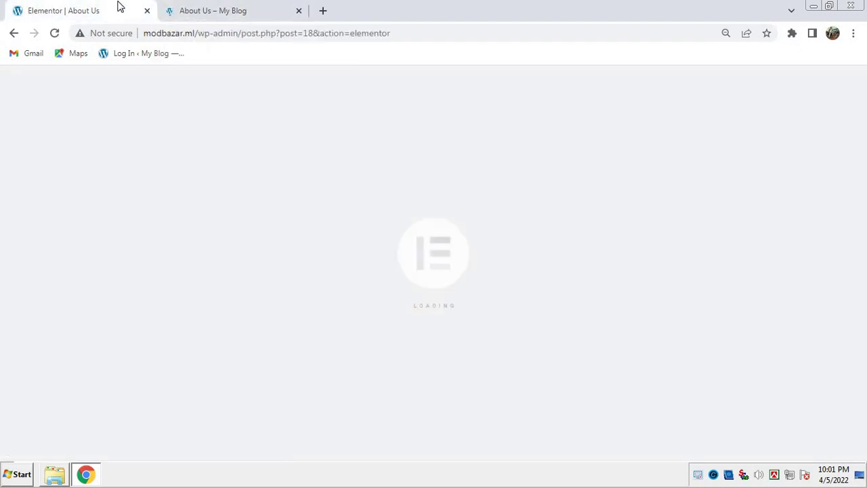
left_click(229, 6)
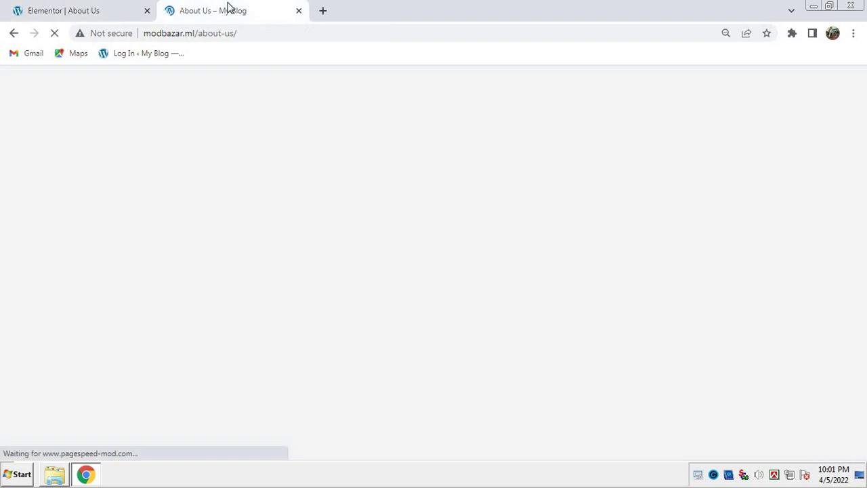
left_click(84, 12)
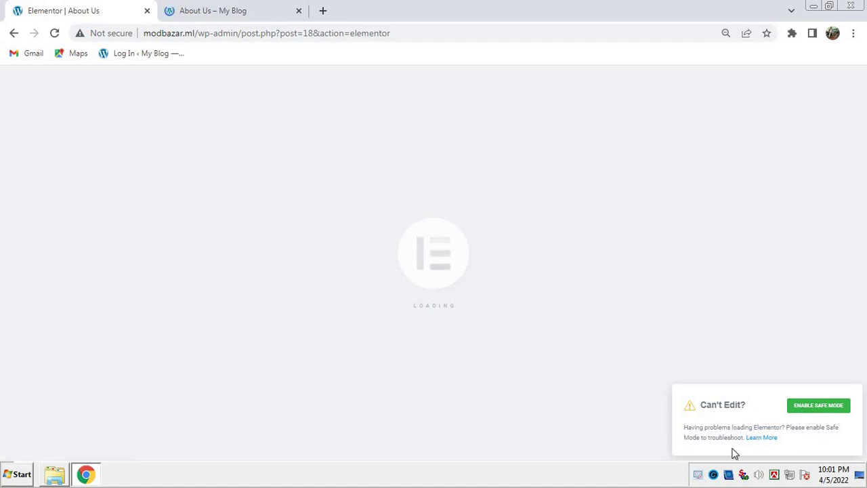
left_click(175, 7)
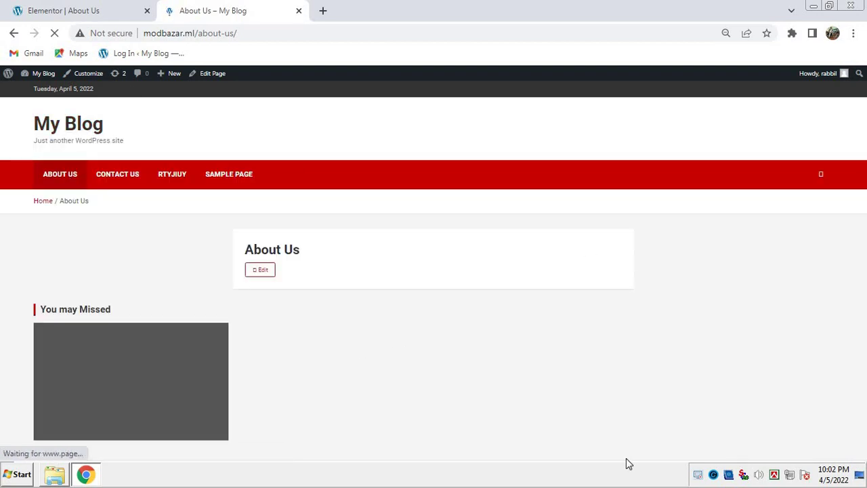
- Examine the About Us page in the Elementor editor from its header down to the footer
left_click(104, 10)
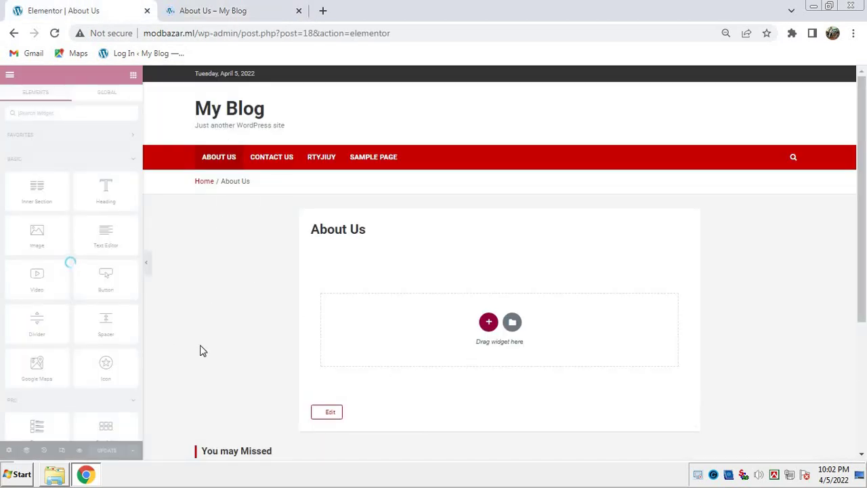
scroll(223, 371, "down", 3)
scroll(219, 344, "up", 3)
scroll(219, 344, "down", 3)
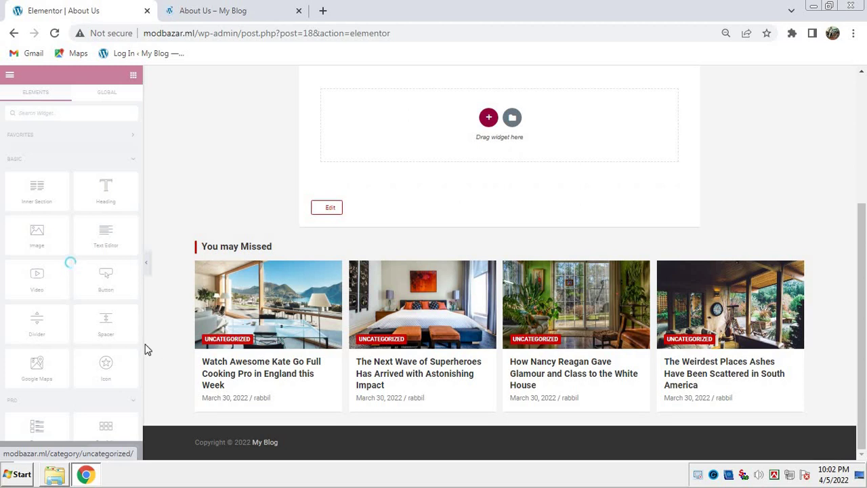
scroll(250, 253, "up", 3)
scroll(250, 255, "down", 3)
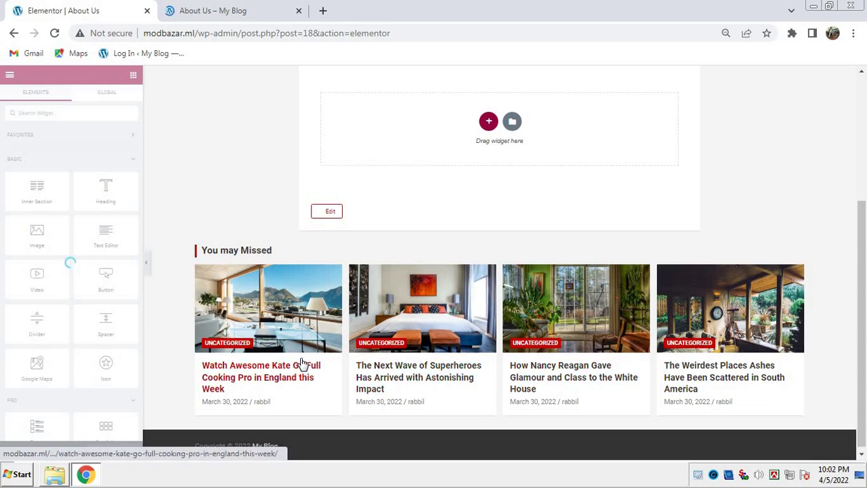
scroll(301, 363, "up", 3)
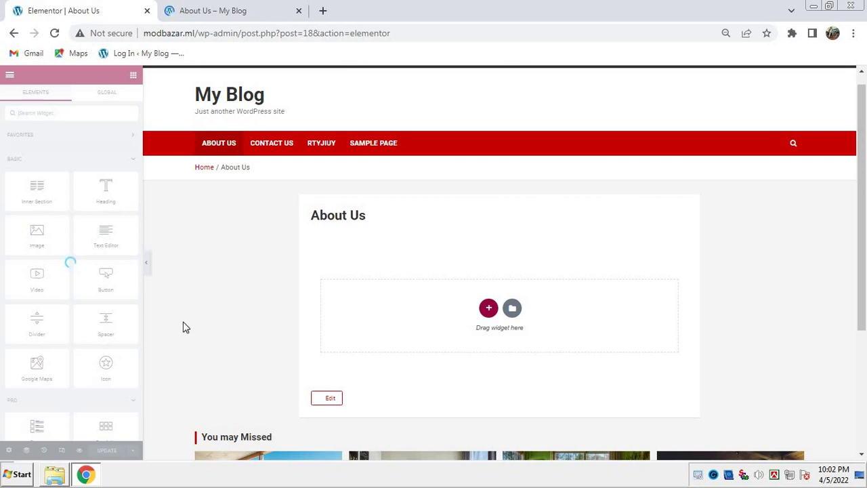
- Compare the published About Us page with its layout in the Elementor editor
left_click(208, 5)
left_click(183, 10)
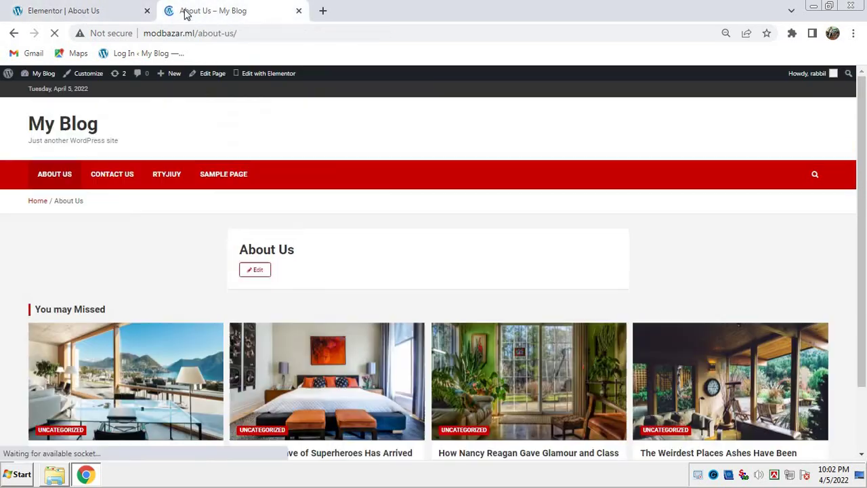
left_click(83, 7)
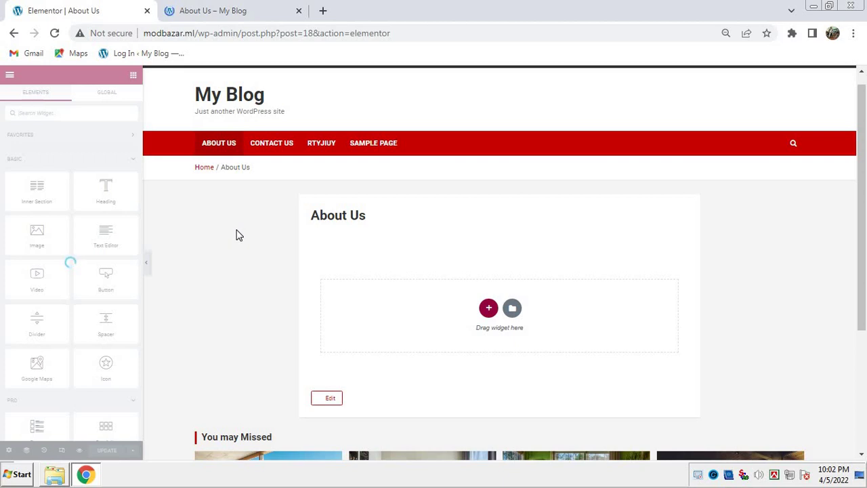
scroll(176, 225, "down", 3)
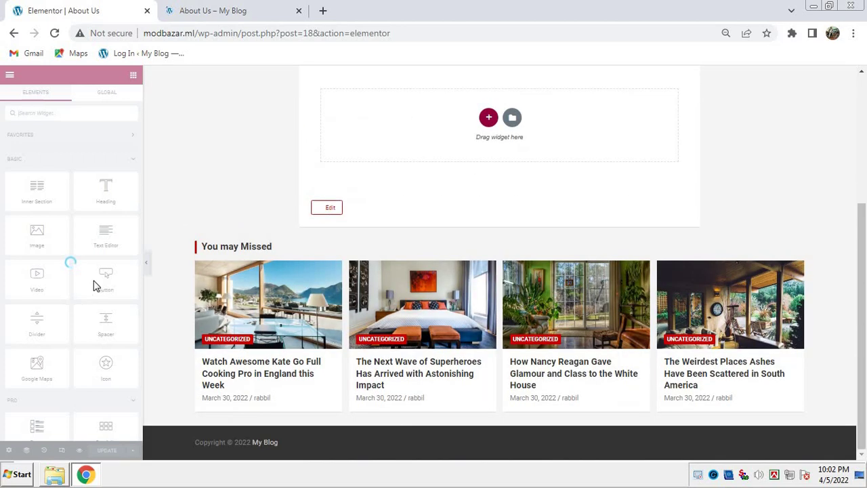
scroll(174, 239, "up", 3)
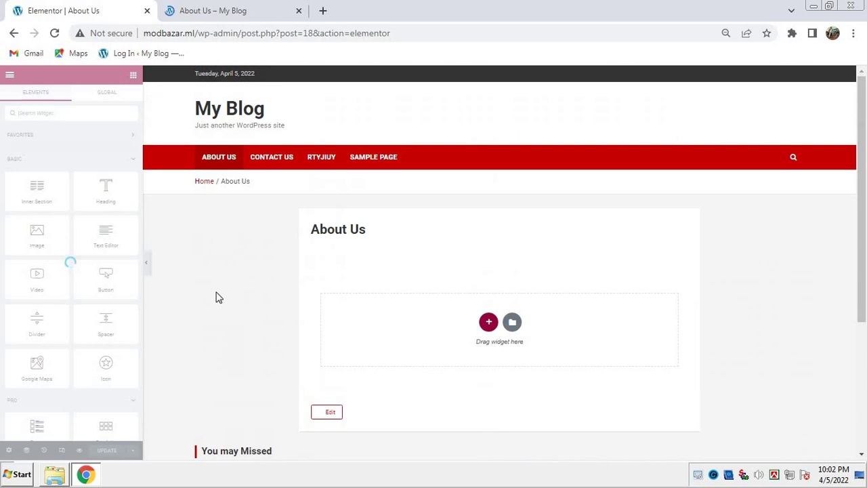
- Look through the published About Us page on the site, including its You may Missed section
left_click(231, 10)
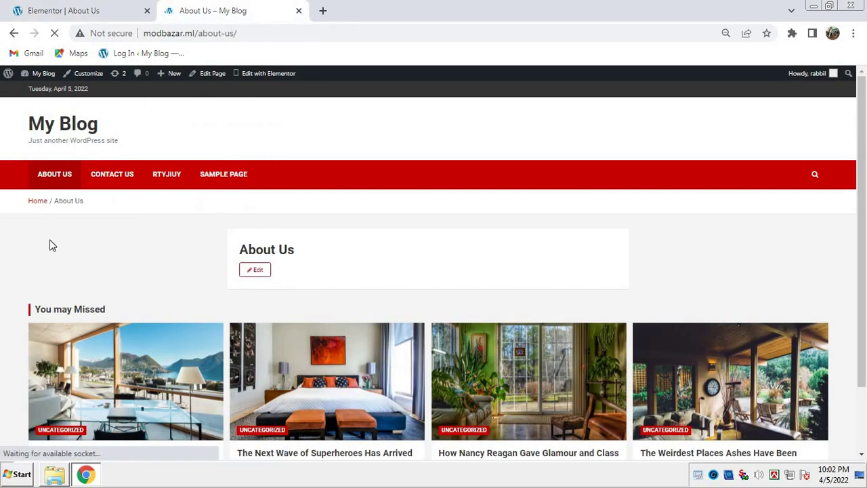
scroll(243, 262, "down", 1)
scroll(155, 282, "up", 1)
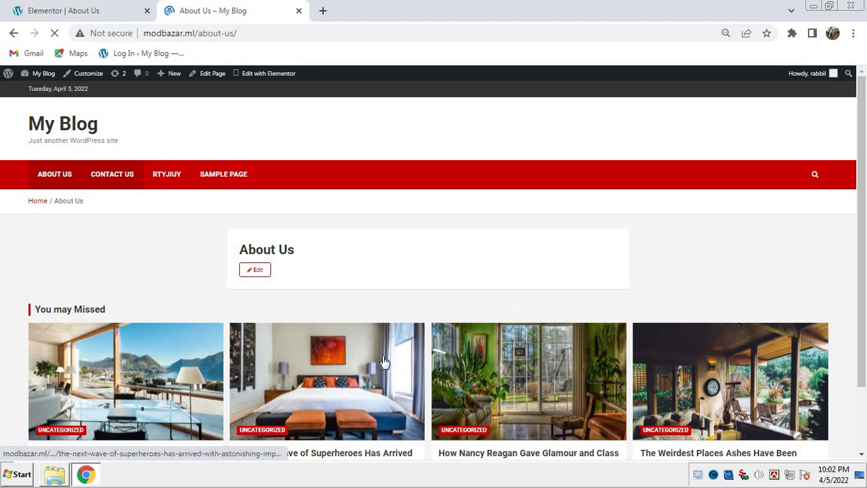
scroll(288, 352, "down", 1)
scroll(287, 353, "down", 1)
scroll(285, 347, "up", 2)
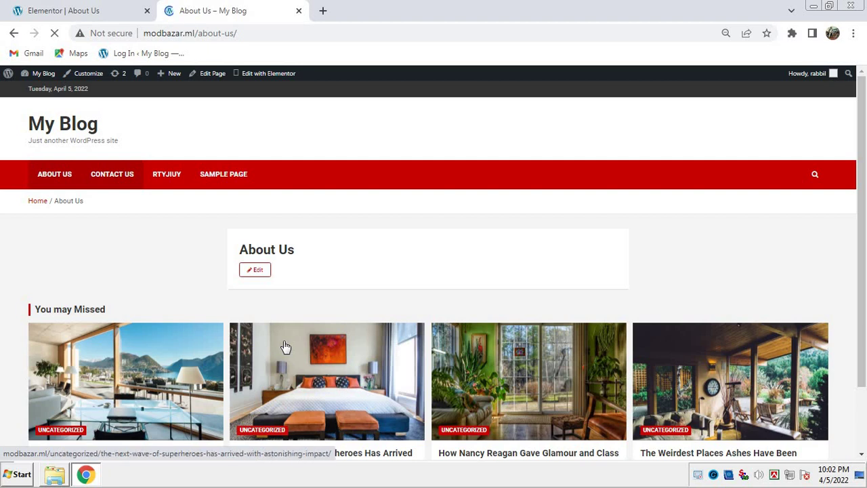
- Check the About Us editor against the published contact us page and reload the Elementor editor
left_click(109, 8)
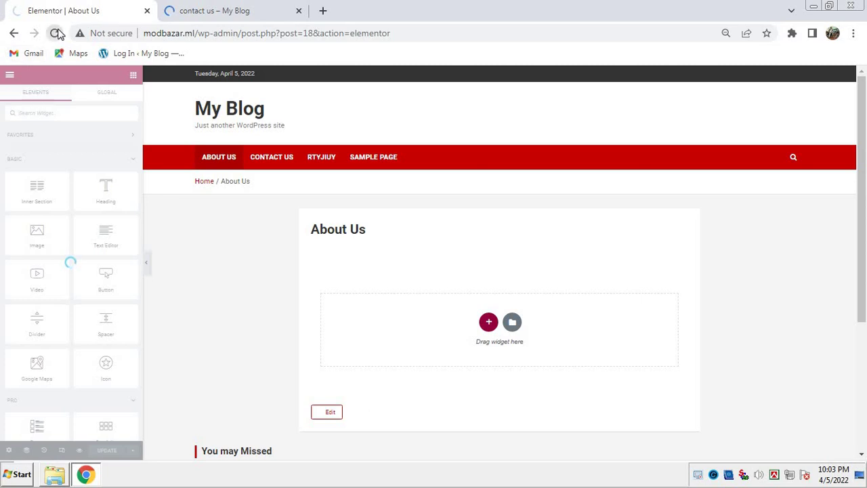
left_click(181, 8)
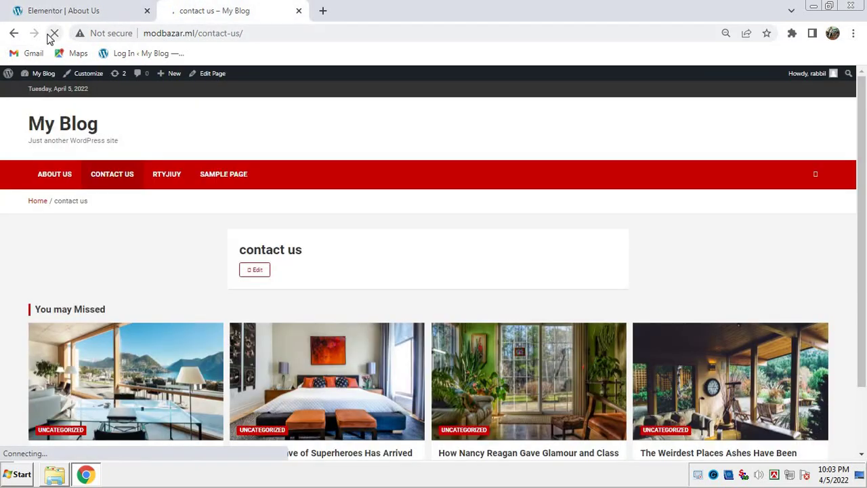
left_click(111, 7)
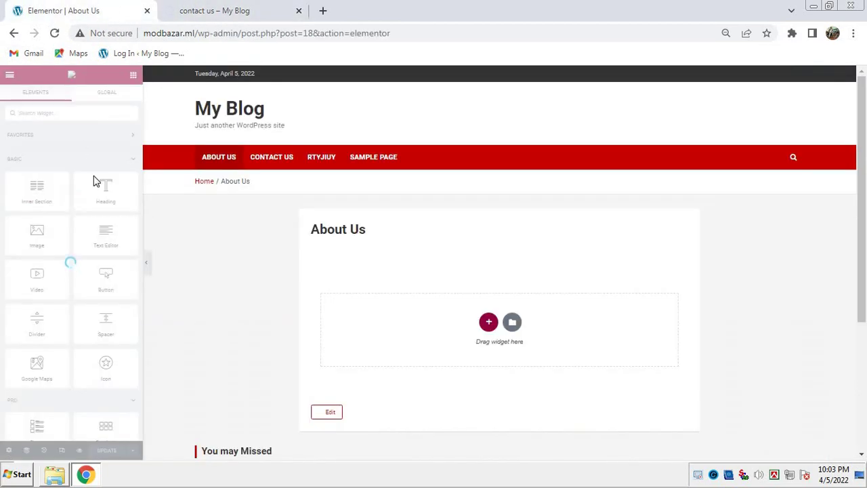
left_click(209, 7)
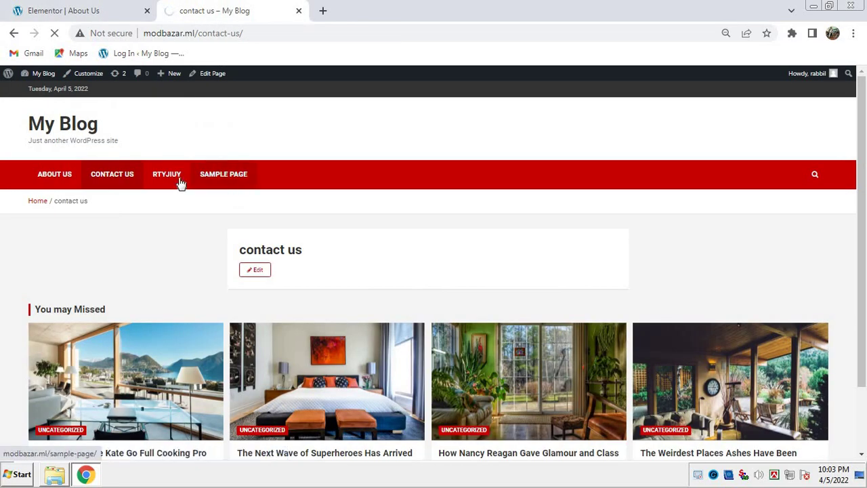
left_click(77, 8)
left_click(55, 33)
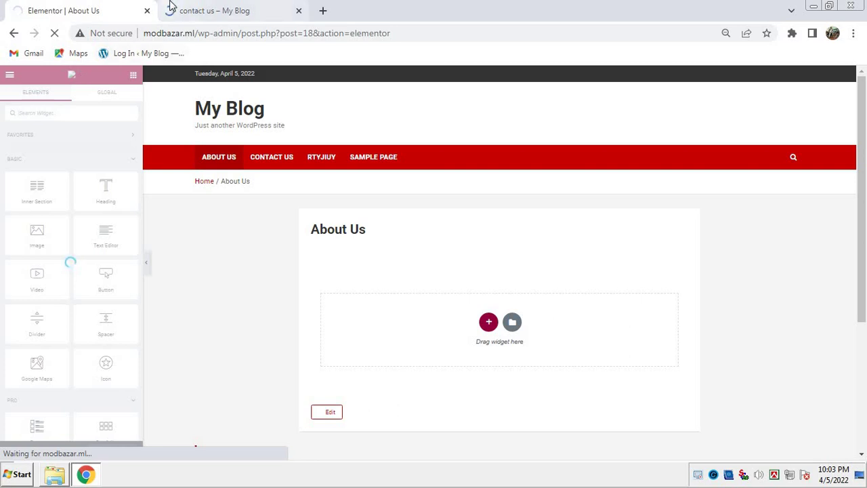
- Examine the published contact us page, including its markup in the browser's developer tools
left_click(196, 11)
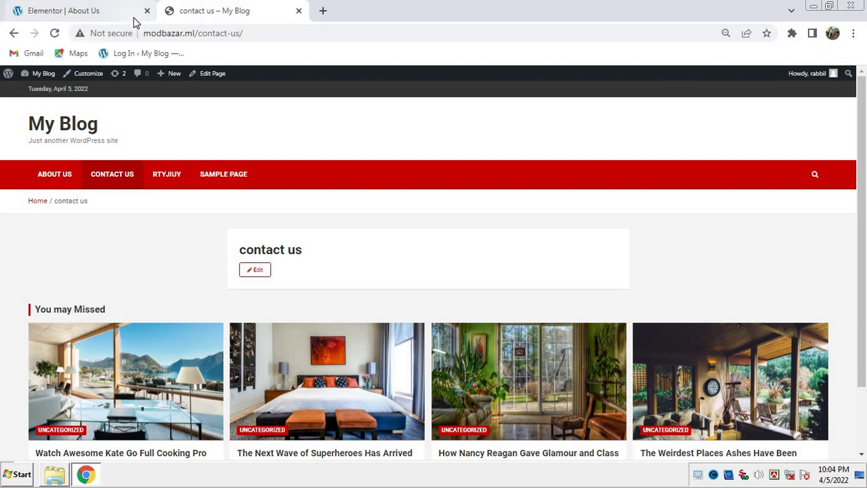
key("ctrl+shift+i")
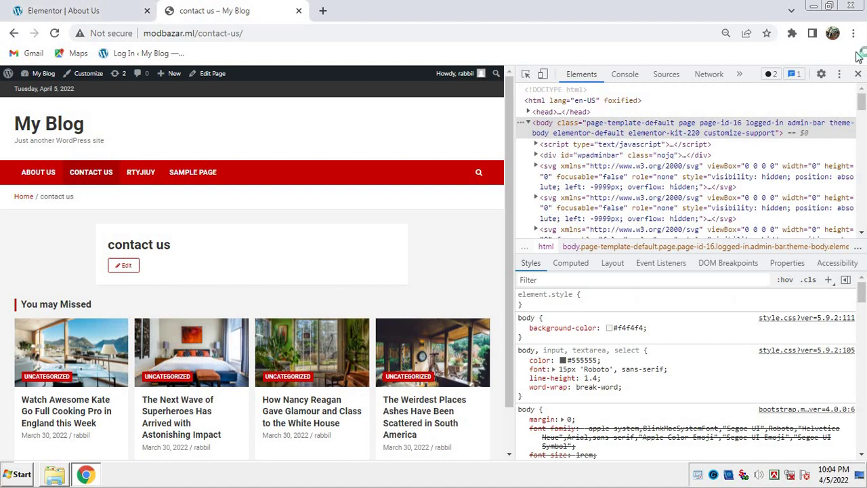
left_click(857, 74)
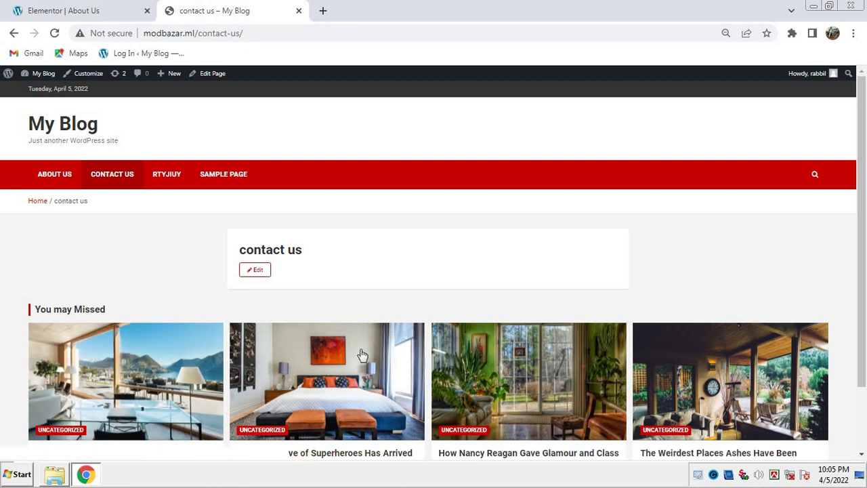
scroll(158, 270, "down", 1)
scroll(163, 271, "up", 1)
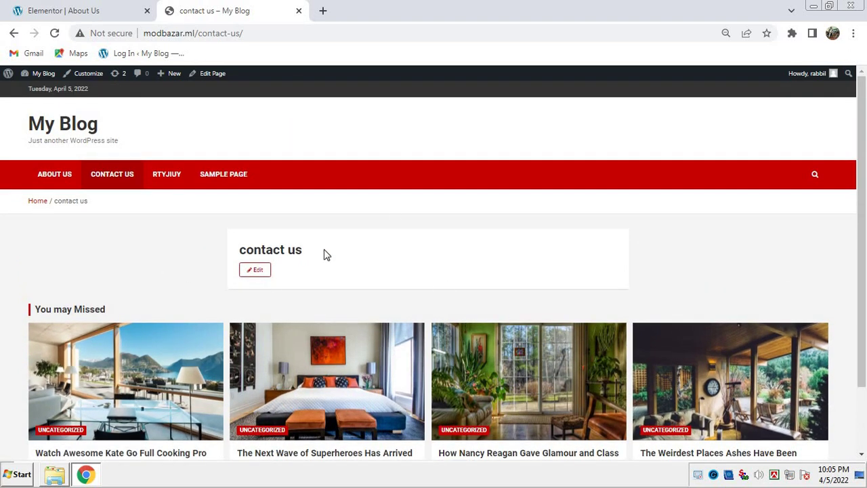
- Reload both the About Us page's Elementor editor and the published contact us page
left_click(85, 10)
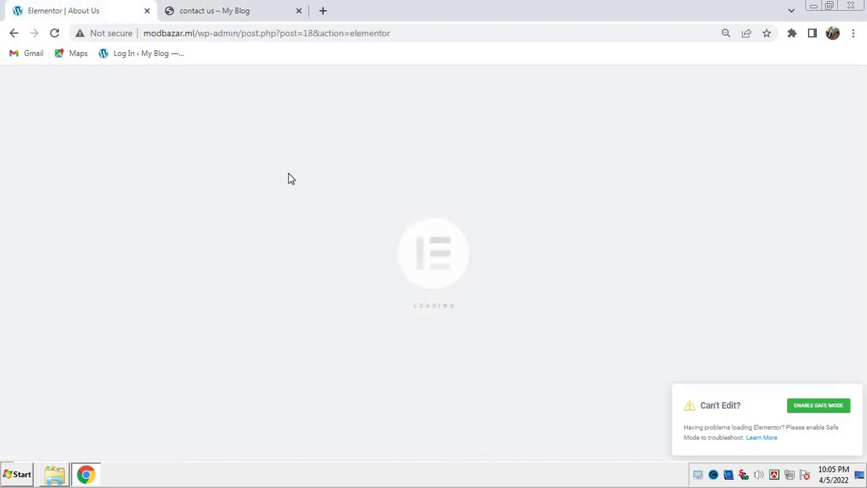
left_click(55, 36)
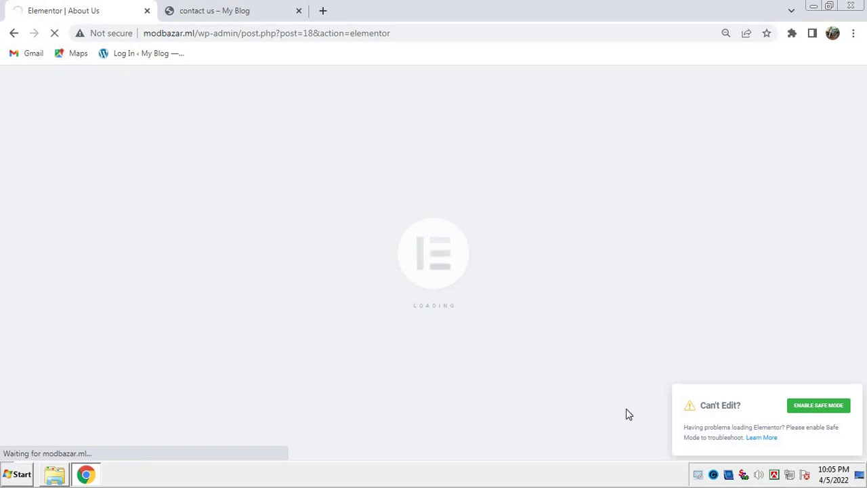
left_click(234, 13)
left_click(55, 33)
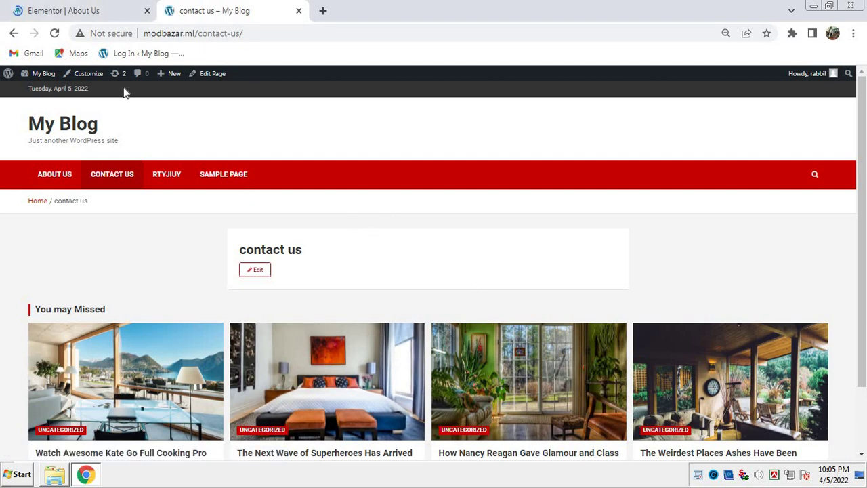
left_click(102, 10)
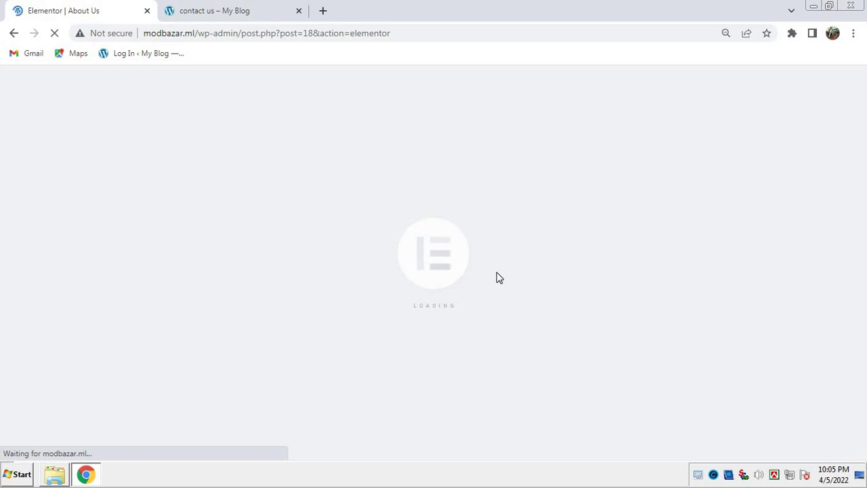
- Look through the published contact us page and the blog's Sample Page
left_click(253, 8)
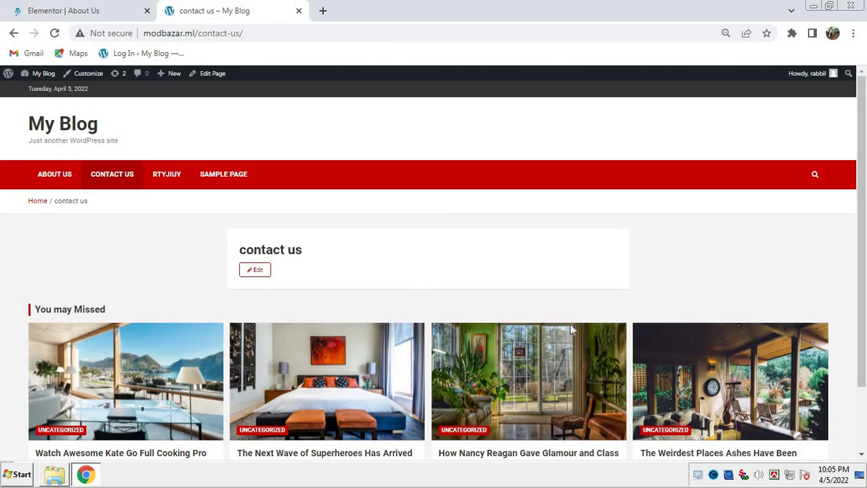
scroll(228, 388, "down", 2)
scroll(224, 359, "up", 2)
left_click(178, 171)
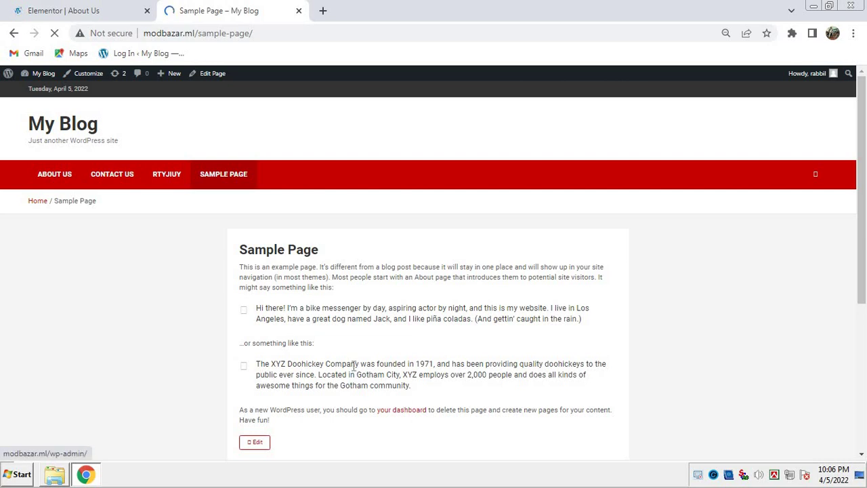
scroll(189, 310, "down", 4)
scroll(193, 312, "up", 4)
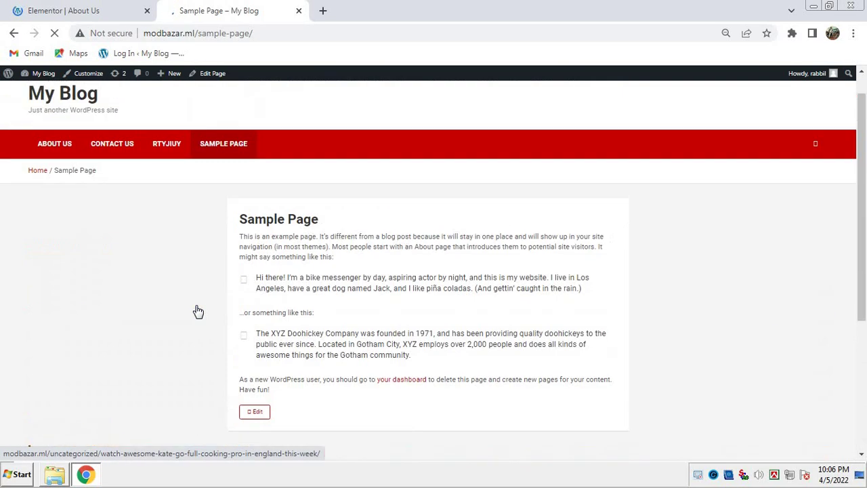
- Open the published About Us page from the site navigation and look through it down to the footer
left_click(62, 176)
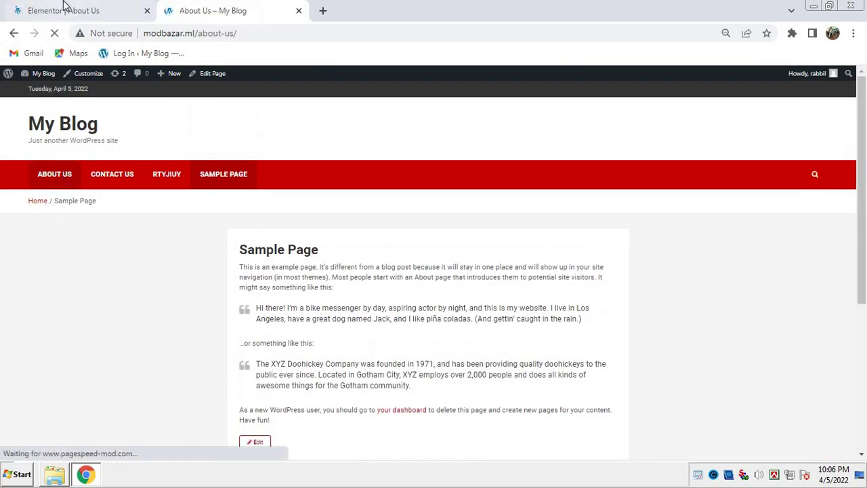
left_click(64, 10)
left_click(233, 11)
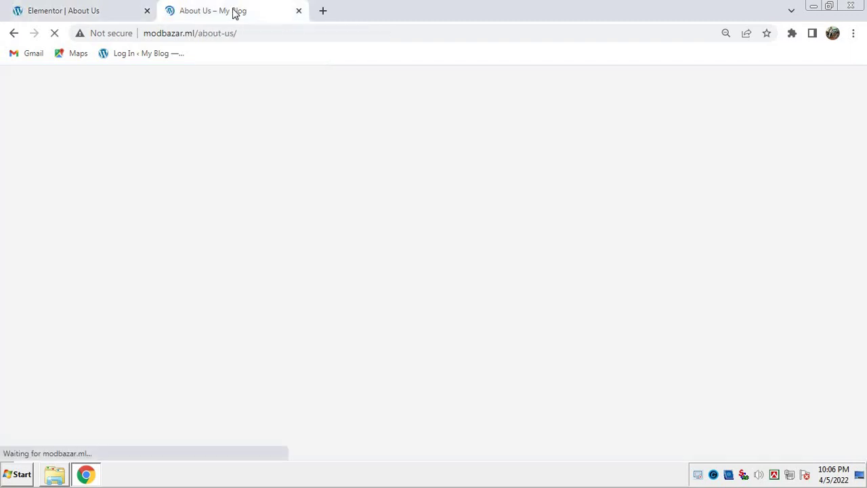
left_click(85, 9)
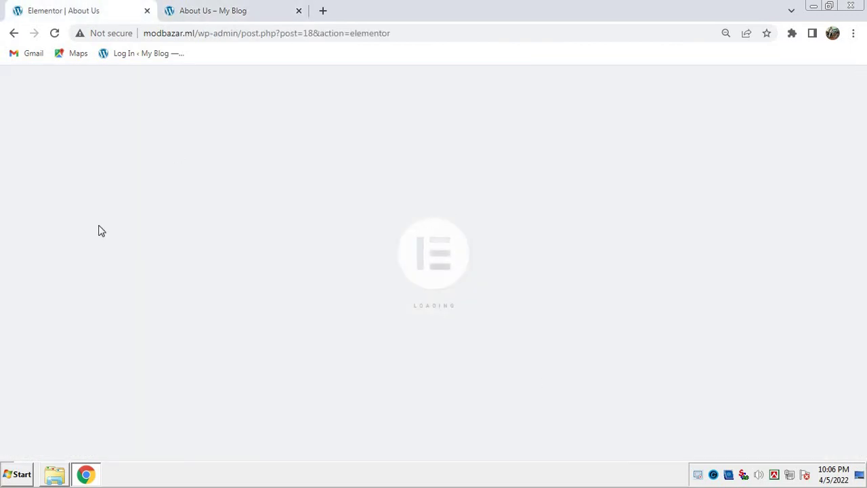
left_click(207, 10)
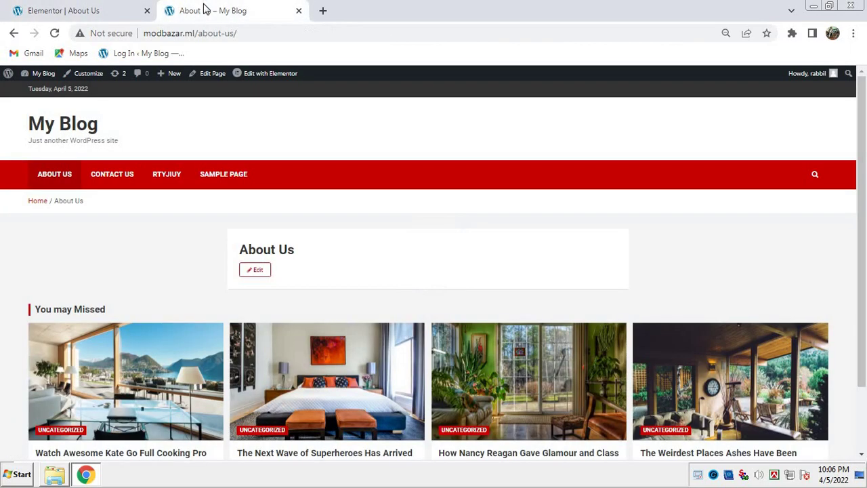
scroll(643, 247, "down", 2)
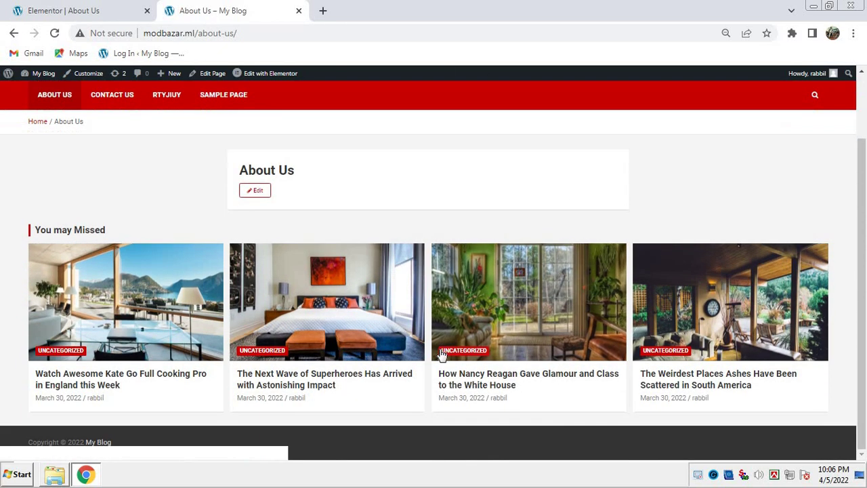
scroll(472, 435, "up", 2)
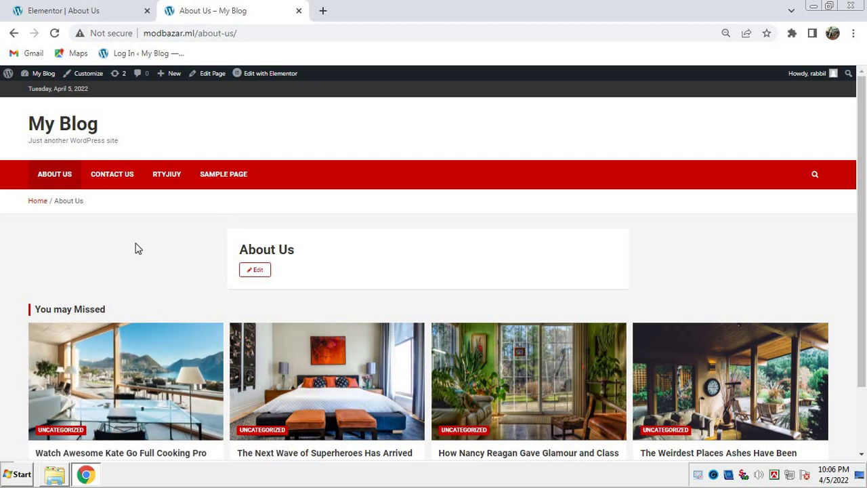
- Compare the published About Us page's content area with its layout in the Elementor editor
double_click(193, 250)
left_click(108, 10)
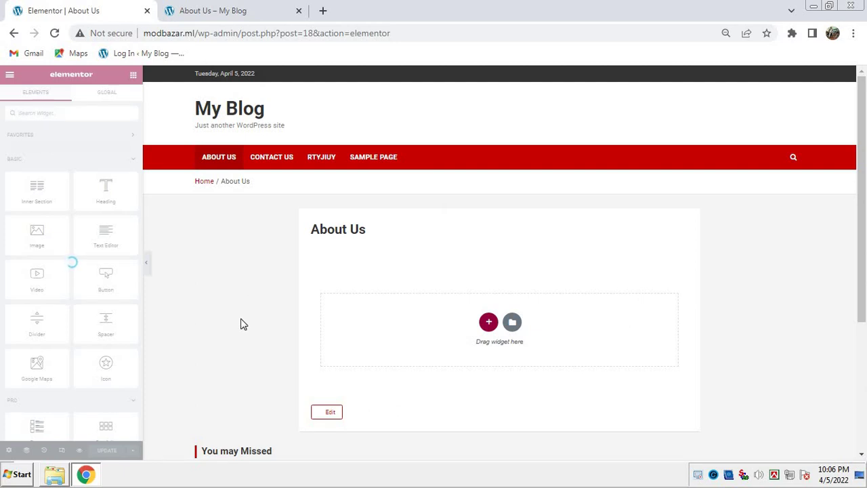
left_click(251, 10)
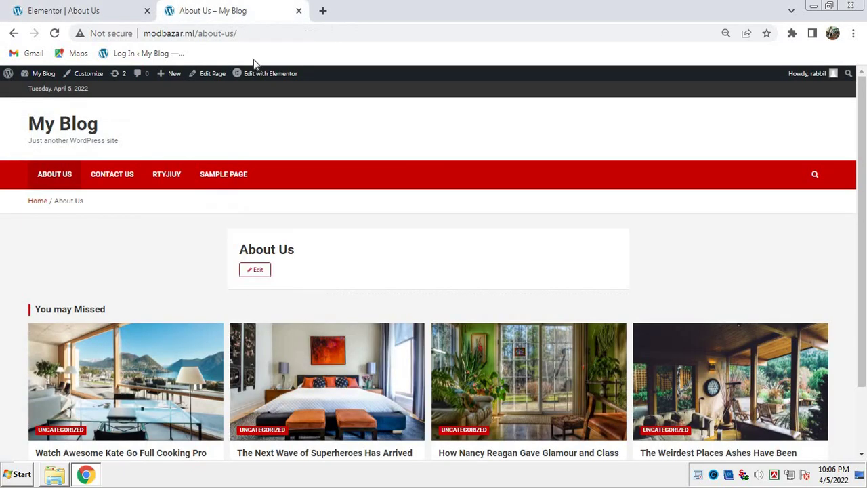
left_click(78, 7)
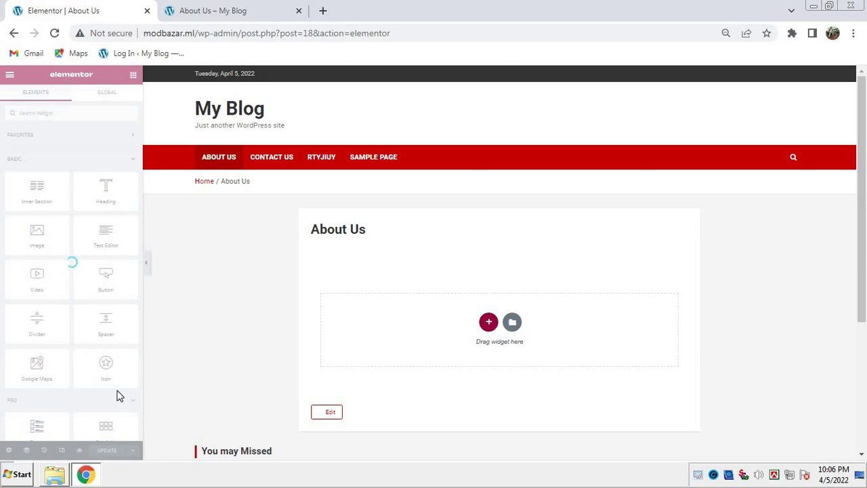
left_click(243, 7)
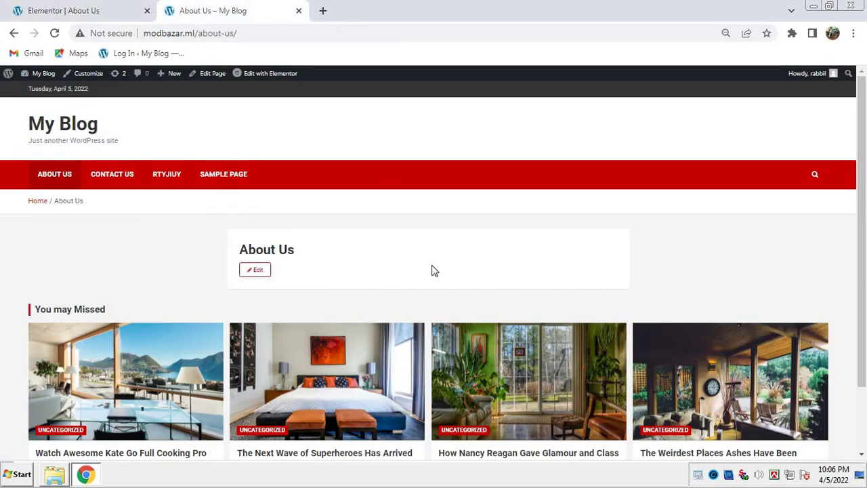
left_click(28, 8)
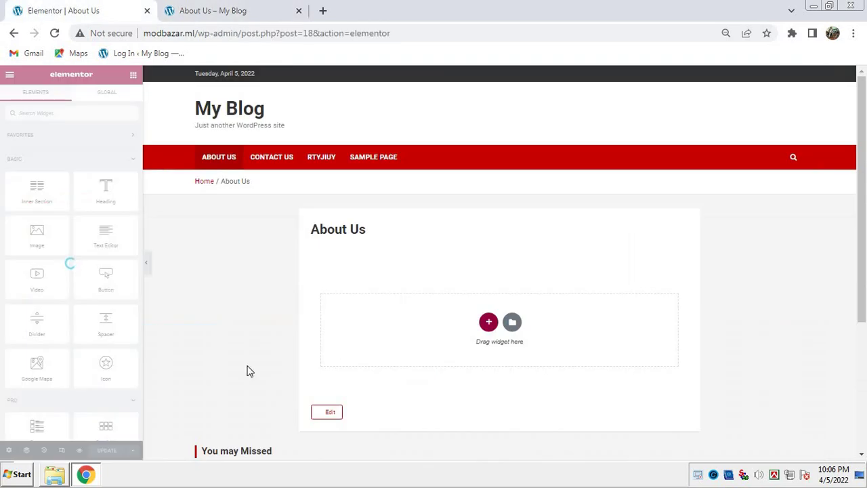
- Preview the About Us page at full width with Elementor's widget panel collapsed, and restore the panel
left_click(147, 264)
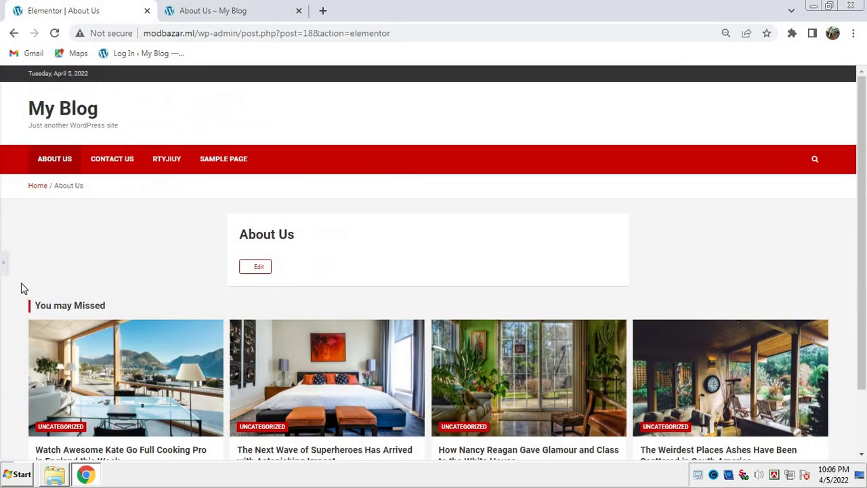
left_click(4, 271)
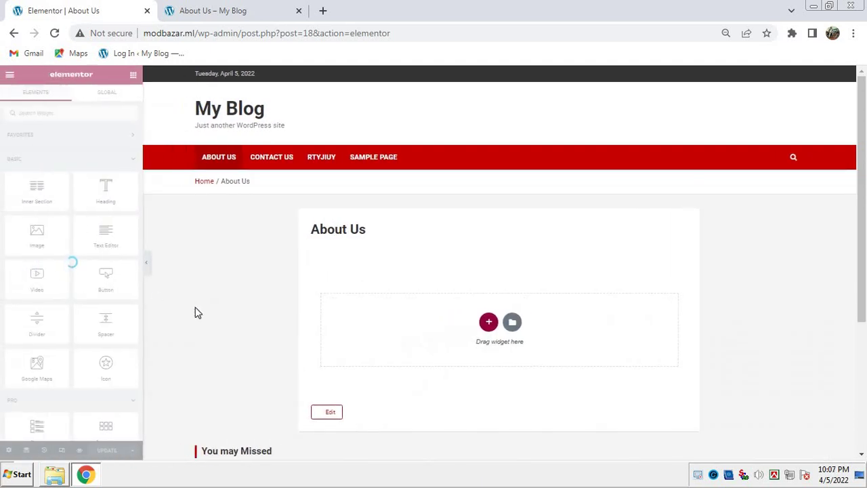
left_click(146, 263)
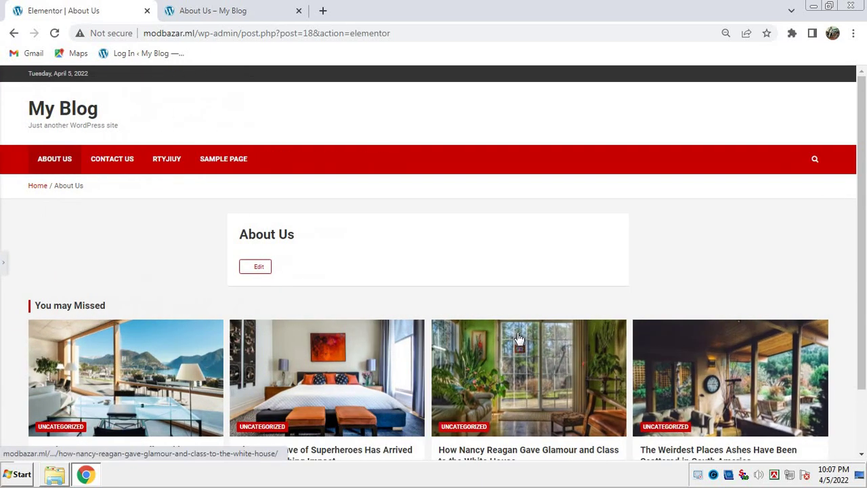
scroll(271, 380, "down", 1)
scroll(81, 401, "up", 1)
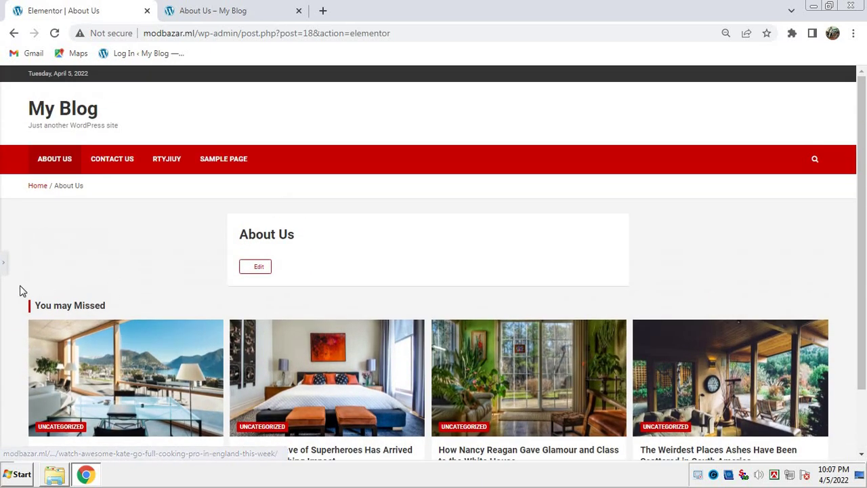
left_click(4, 266)
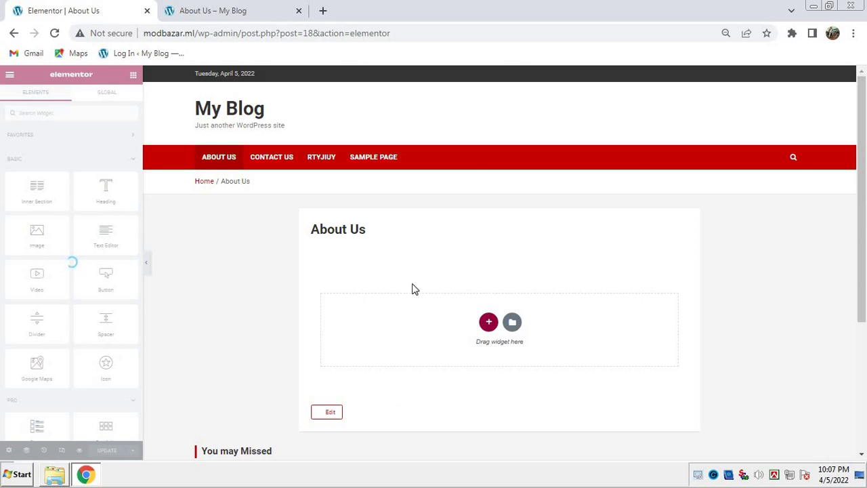
- Open the blog's WordPress admin at modbazar.ml/wp-admin in a separate browser tab
left_click(323, 11)
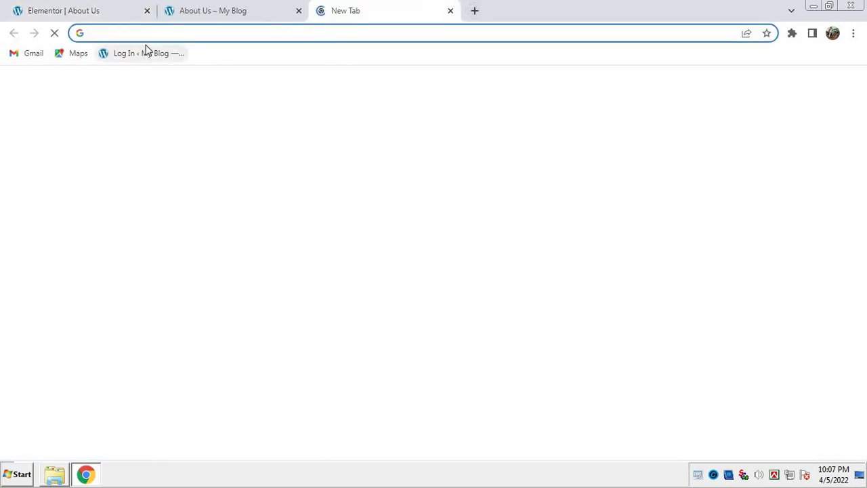
right_click(147, 34)
left_click(206, 107)
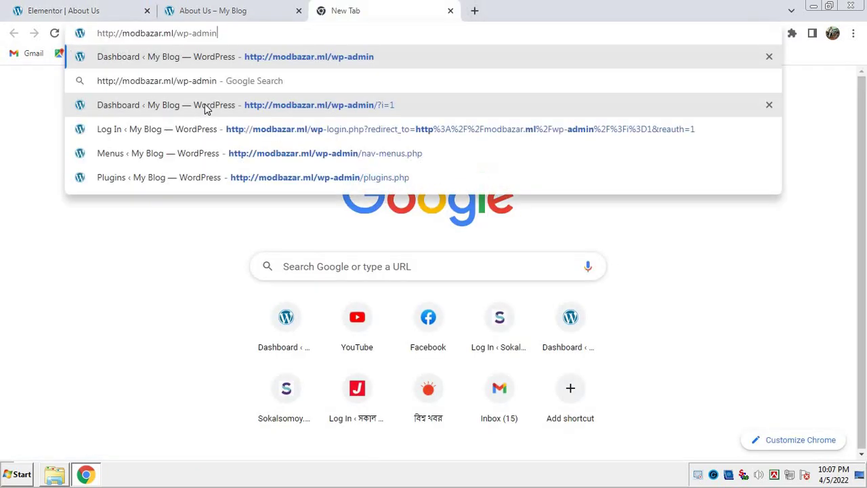
key("Return")
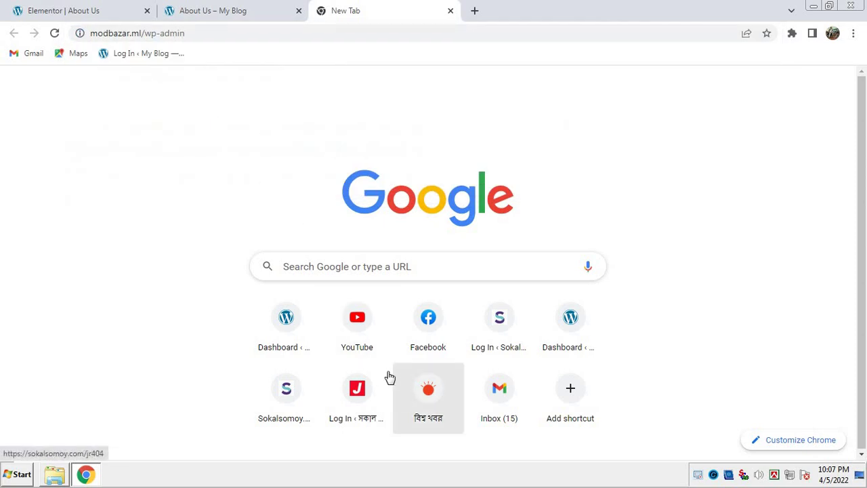
- Retry loading the modbazar.ml home page and check the WordPress admin tab
left_click(222, 10)
left_click(37, 201)
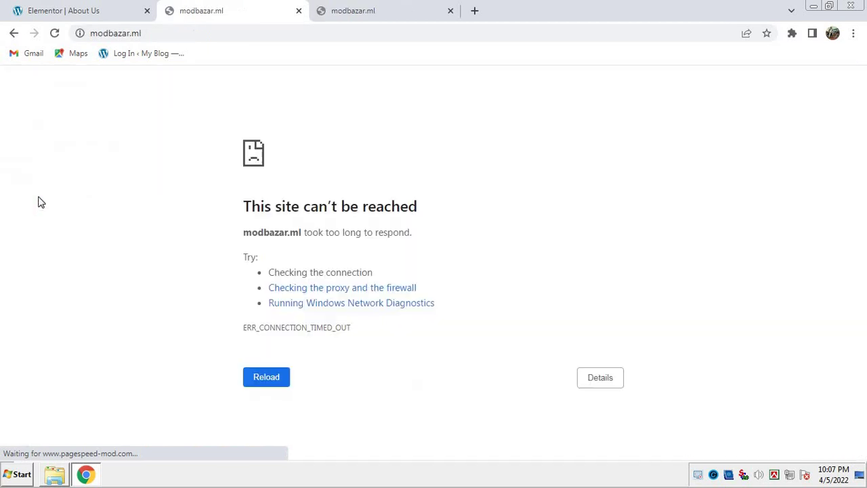
left_click(258, 369)
left_click(414, 12)
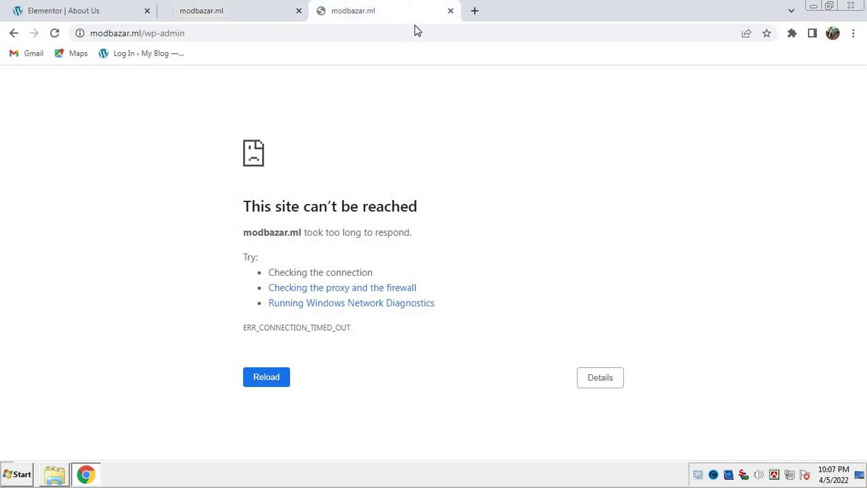
left_click(252, 13)
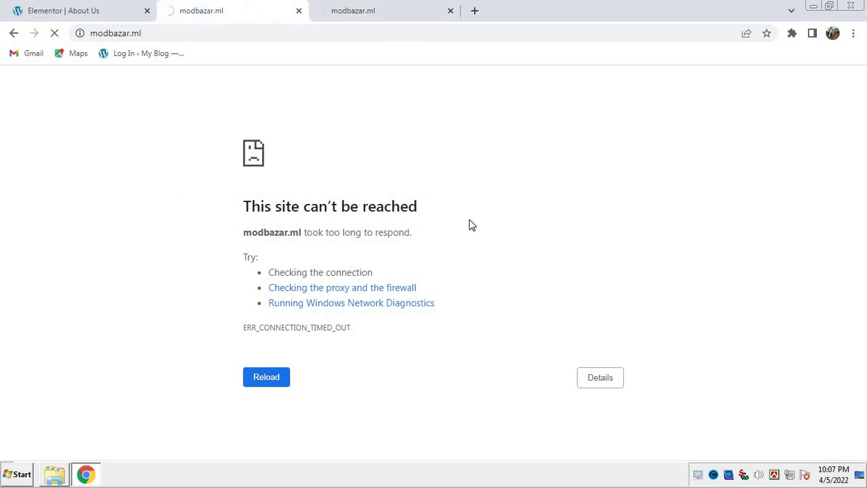
- Reload the About Us page in the Elementor editor and check the loading of the dashboard and home page tabs
left_click(38, 6)
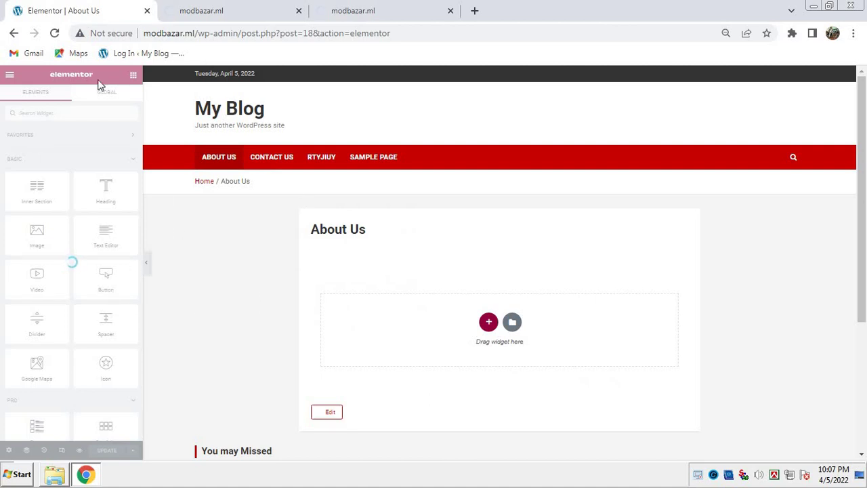
left_click(54, 33)
left_click(229, 8)
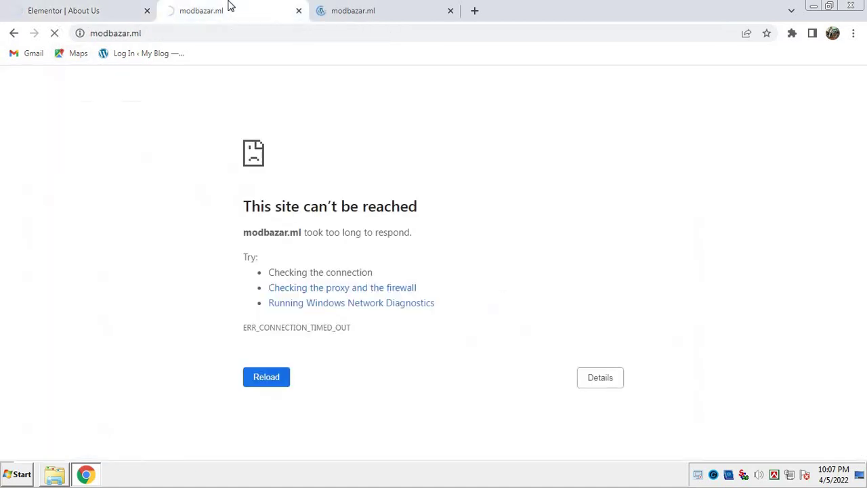
left_click(393, 9)
left_click(191, 6)
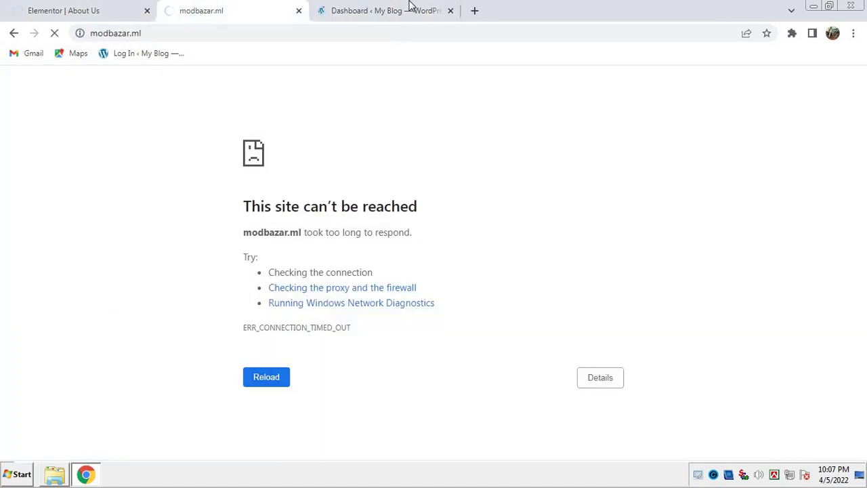
left_click(409, 7)
left_click(86, 7)
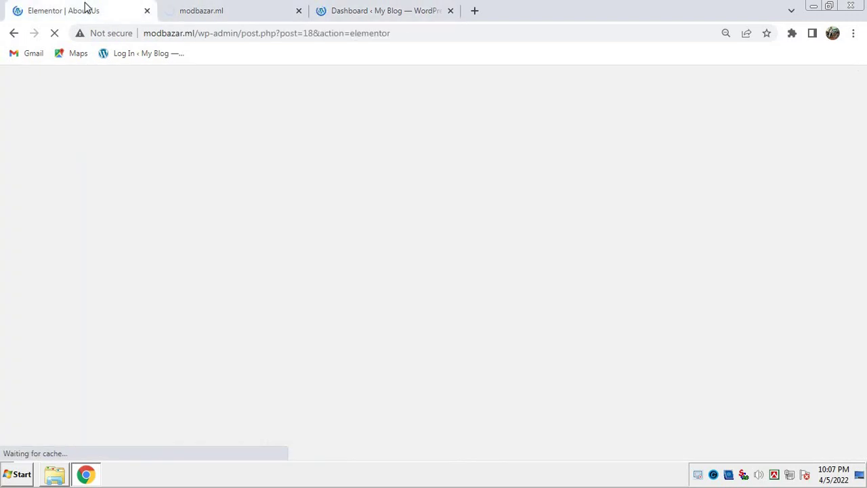
left_click(274, 5)
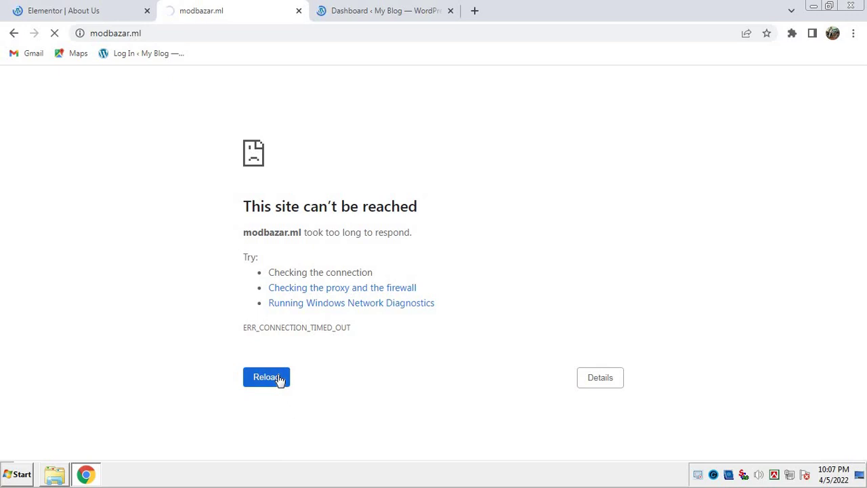
- Detach the modbazar.ml home page tab into its own window and close that window
left_click_drag(229, 12, 610, 71)
key("super+Down")
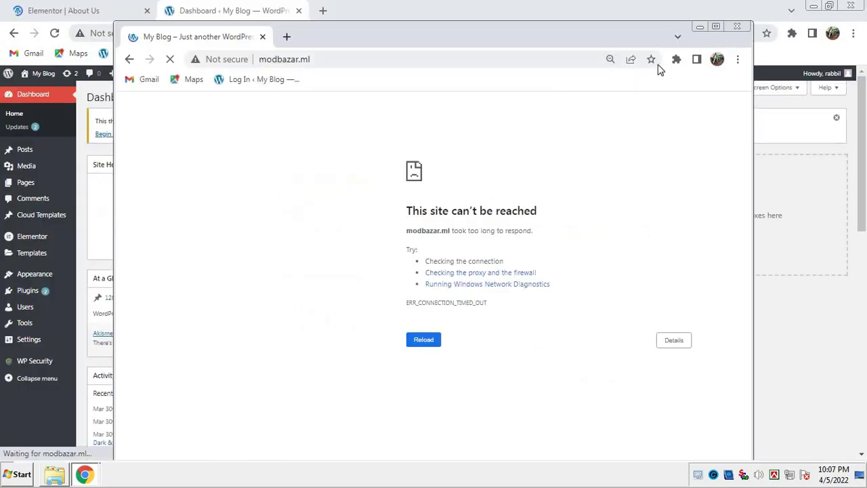
left_click(736, 28)
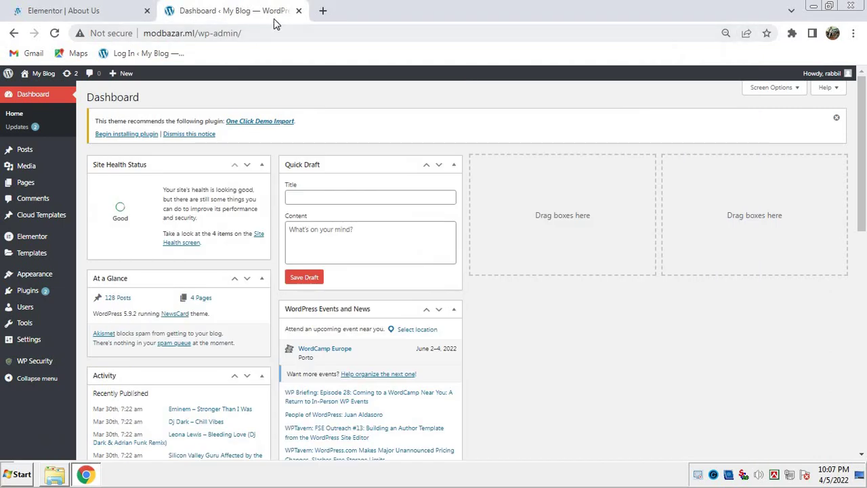
- Open the site's home page modbazar.ml in a new tab using the domain part of the admin address
left_click(175, 35)
left_click_drag(195, 34, 142, 34)
left_click(163, 36)
left_click(109, 33)
left_click(194, 33)
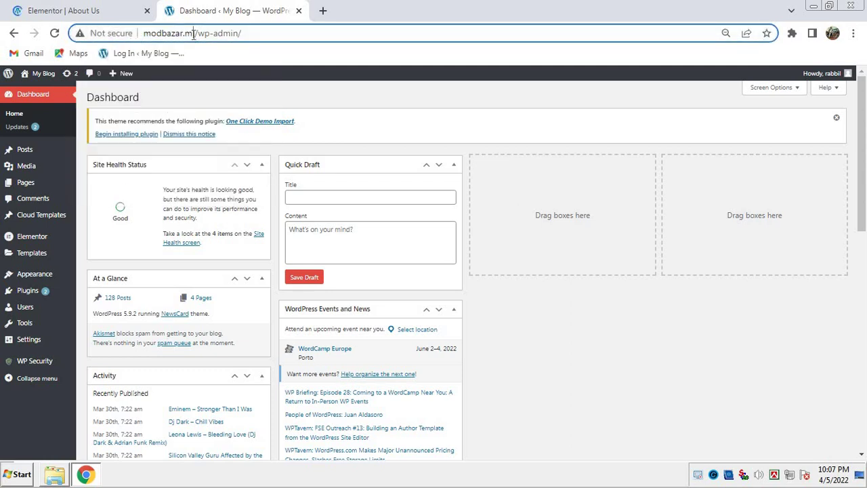
left_click_drag(195, 35, 128, 34)
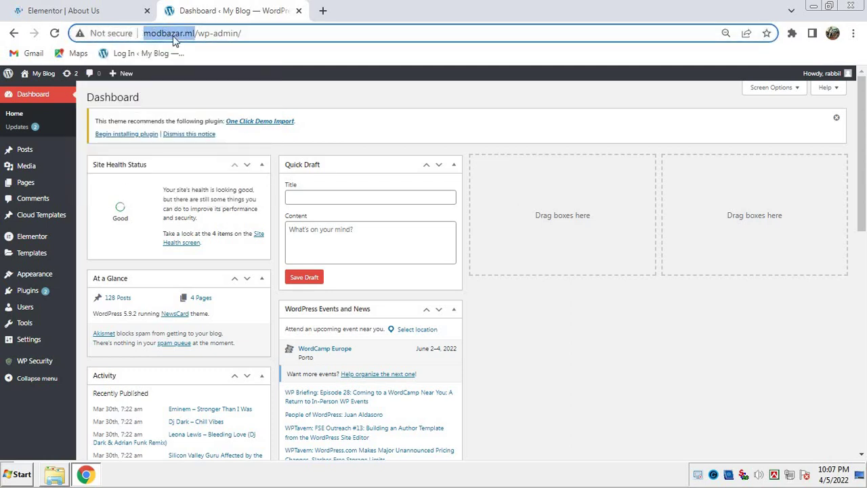
left_click_drag(383, 25, 387, 5)
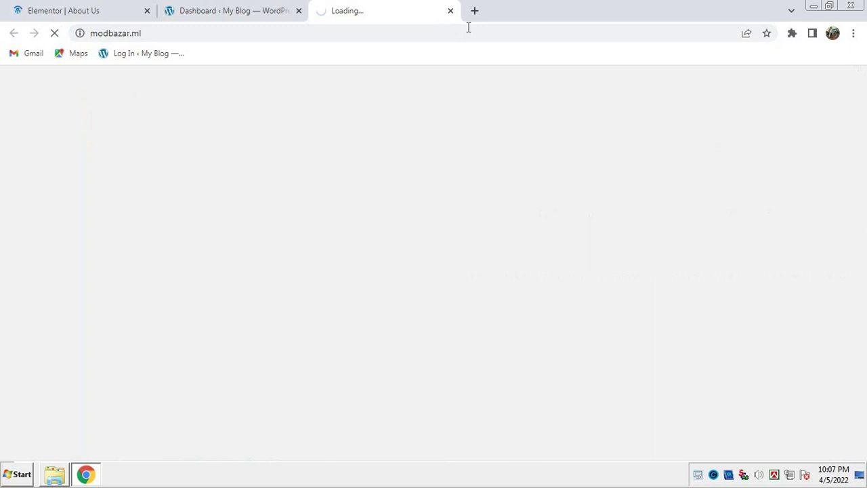
- Check the Elementor editor's loading and dismiss the dashboard notice recommending the One Click Demo Import plugin
left_click(76, 8)
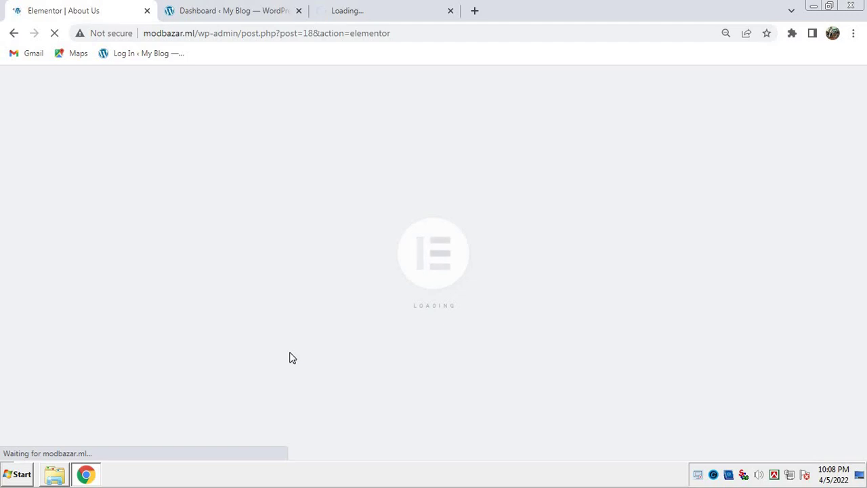
left_click(253, 6)
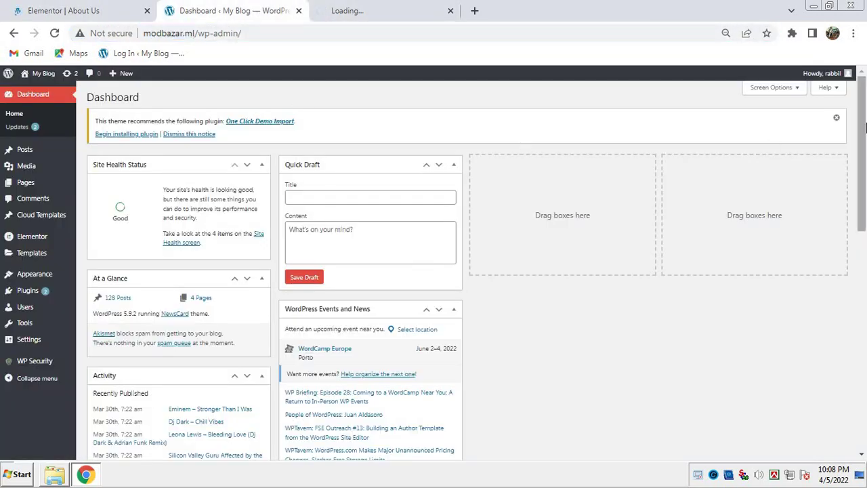
left_click(835, 122)
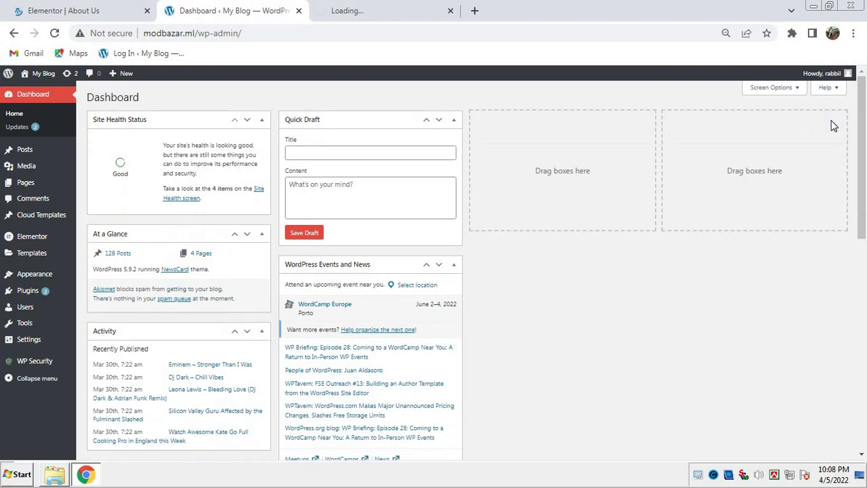
- Return to the loading Elementor editor and read its Can't Edit? notice about enabling Safe Mode
left_click(409, 22)
left_click(85, 6)
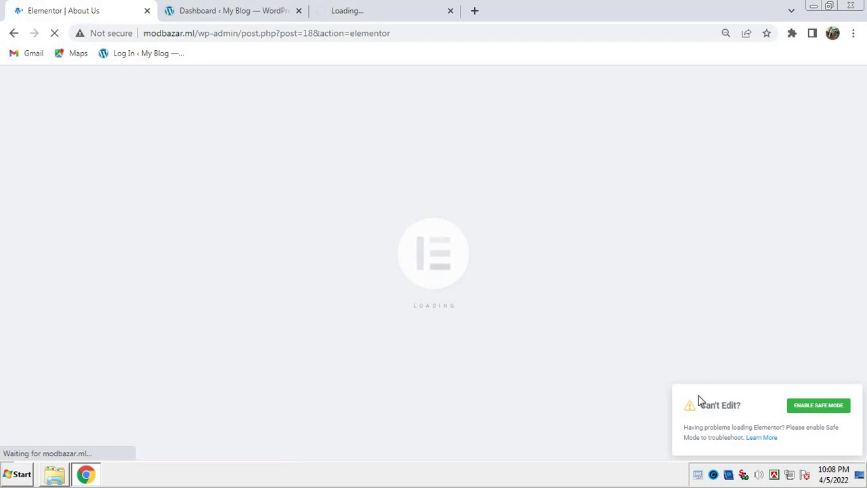
left_click_drag(698, 398, 768, 416)
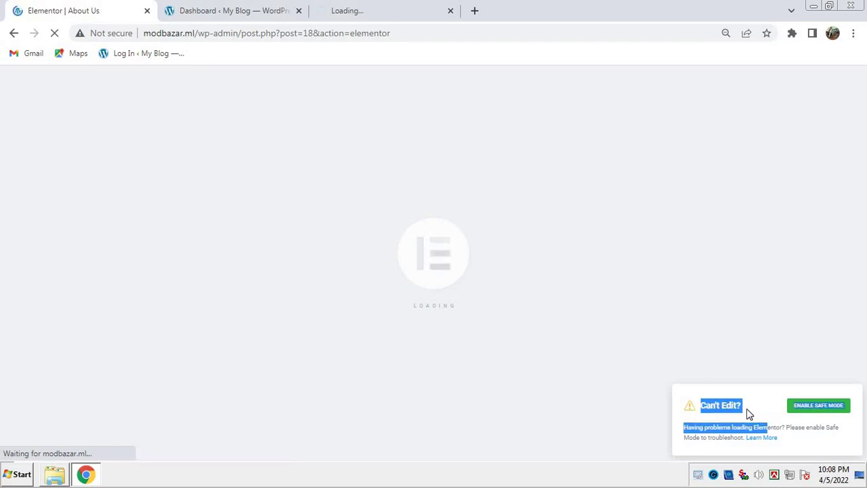
left_click(750, 415)
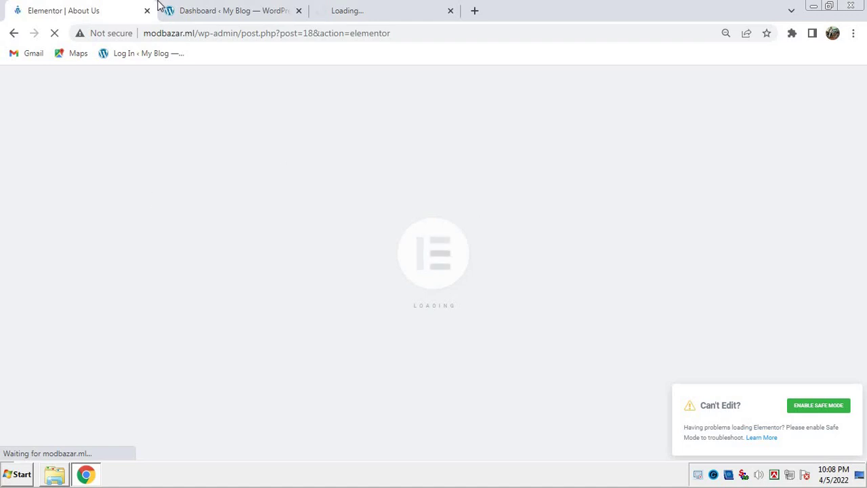
- Check whether the dashboard, the home page and the Elementor editor for About Us have finished loading
left_click(219, 7)
left_click(367, 8)
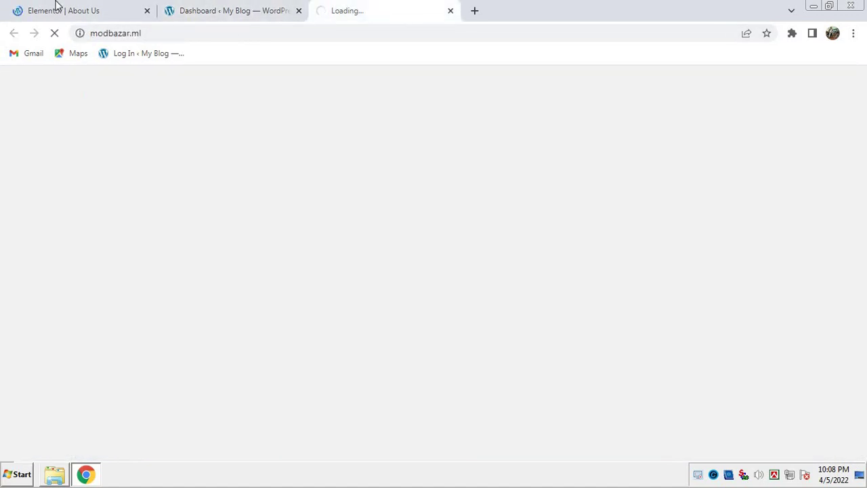
left_click(54, 8)
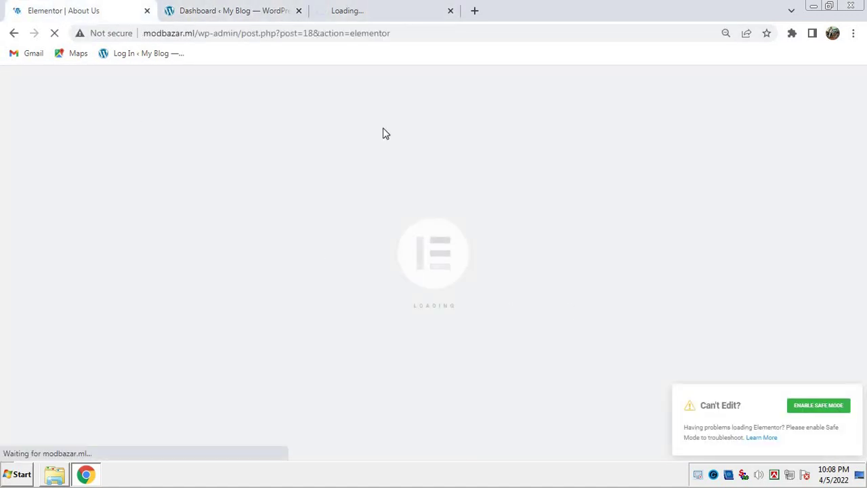
left_click(355, 13)
left_click(239, 11)
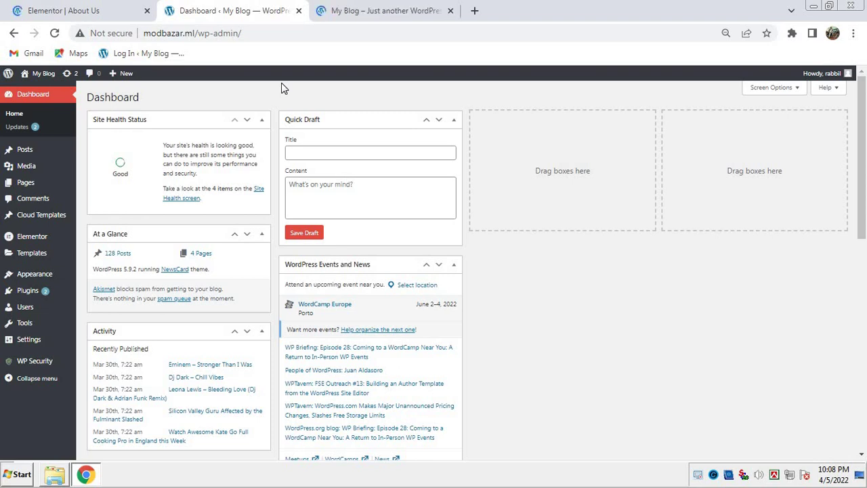
left_click(63, 10)
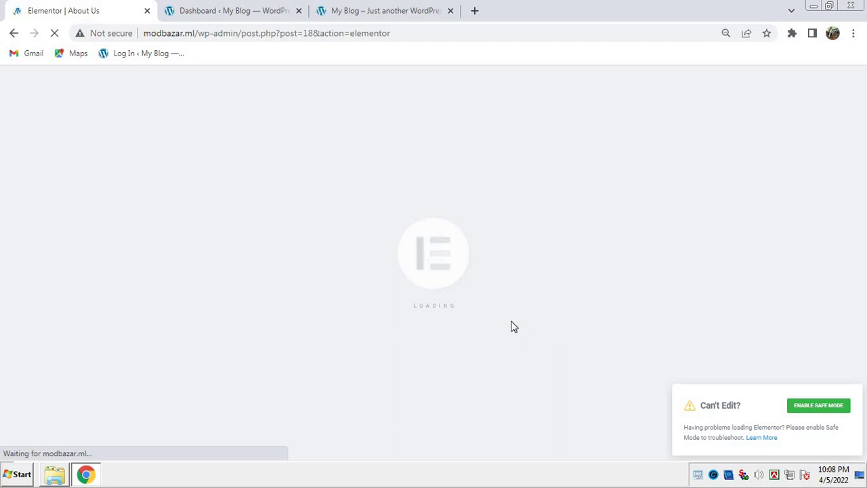
left_click(198, 8)
left_click(21, 7)
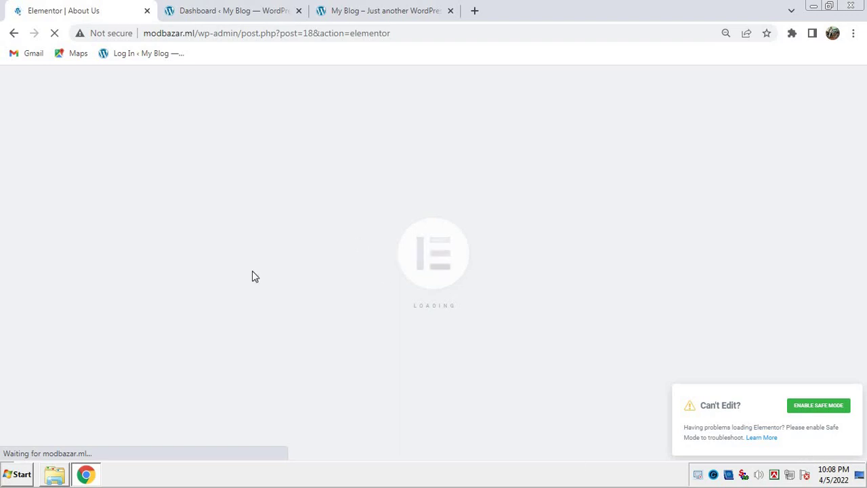
left_click(285, 9)
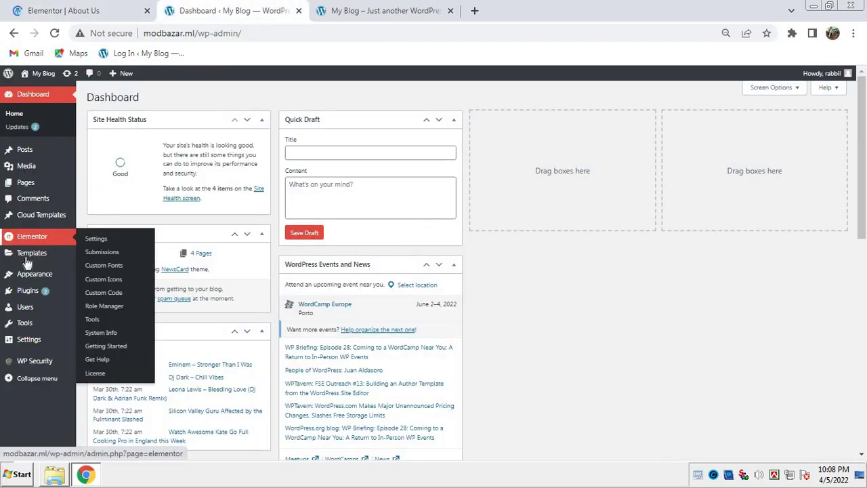
mouse_move(51, 290)
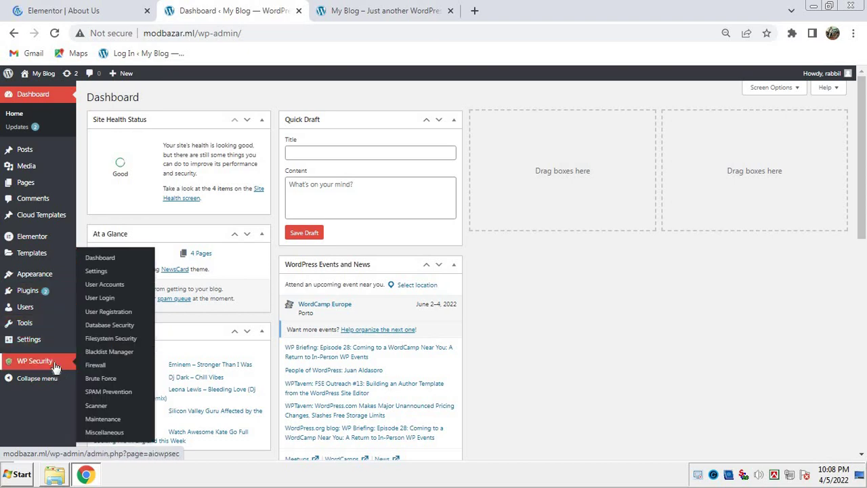
left_click(58, 9)
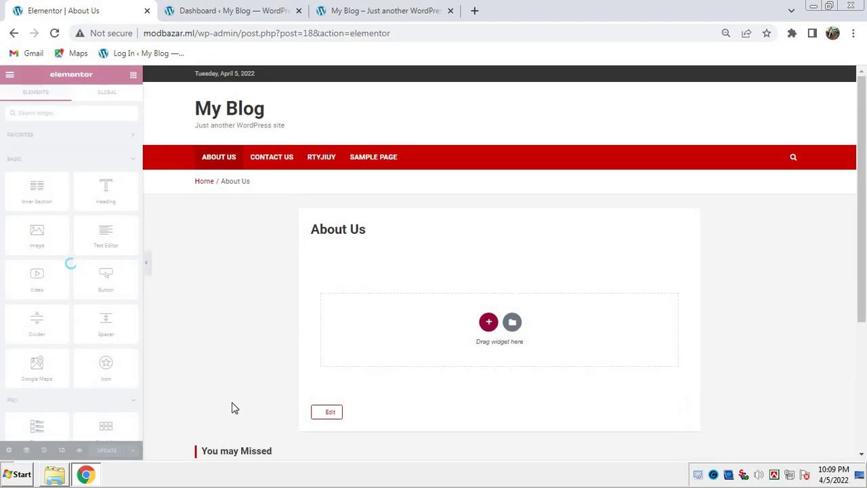
- Open the list of installed plugins from the WordPress dashboard, checking the Elementor editor while it loads
left_click(204, 11)
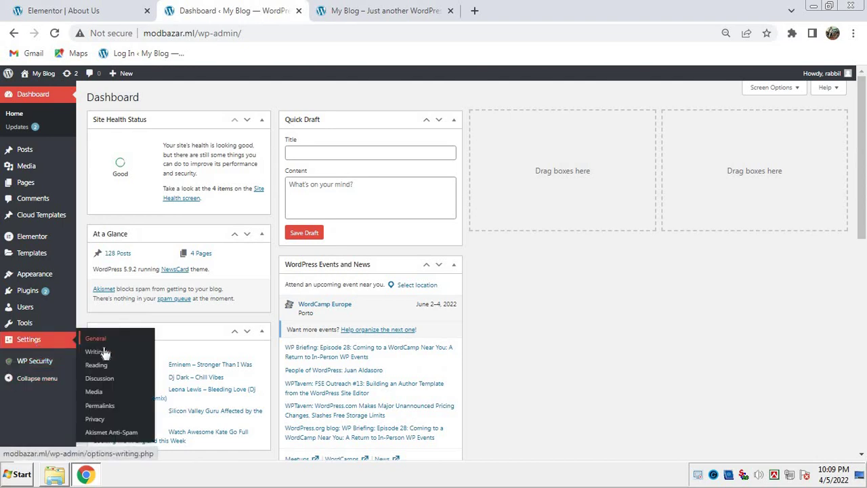
mouse_move(61, 291)
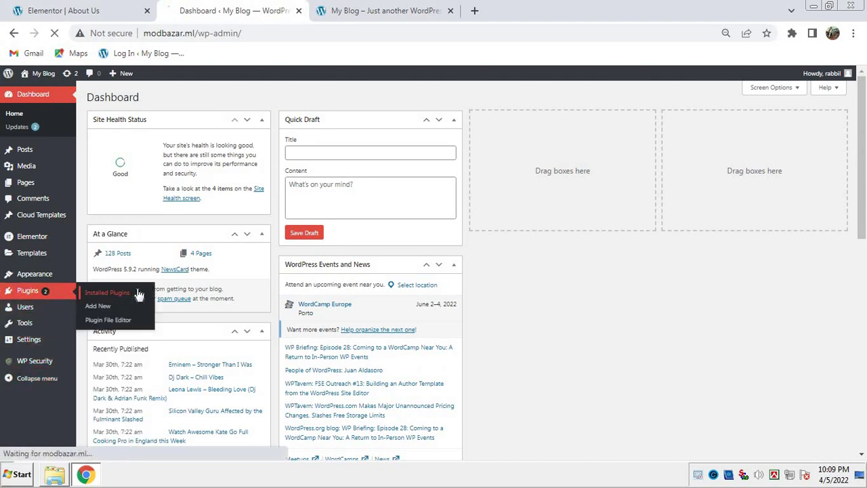
left_click(63, 10)
left_click(264, 9)
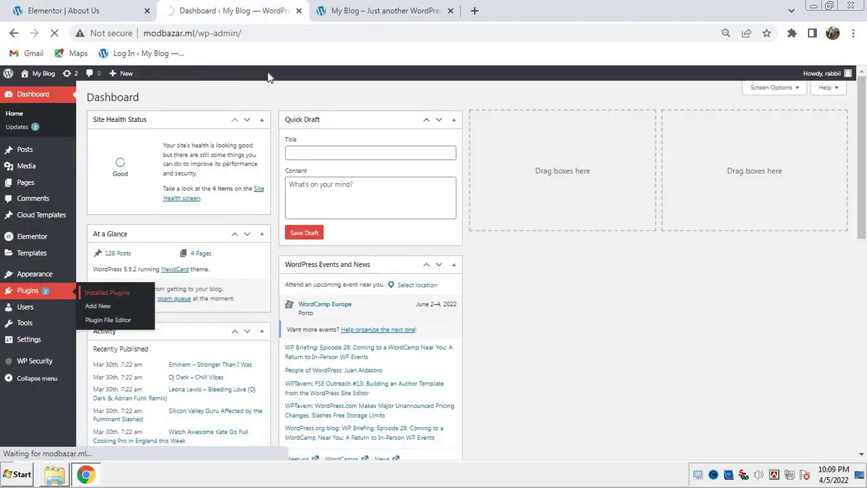
left_click(62, 8)
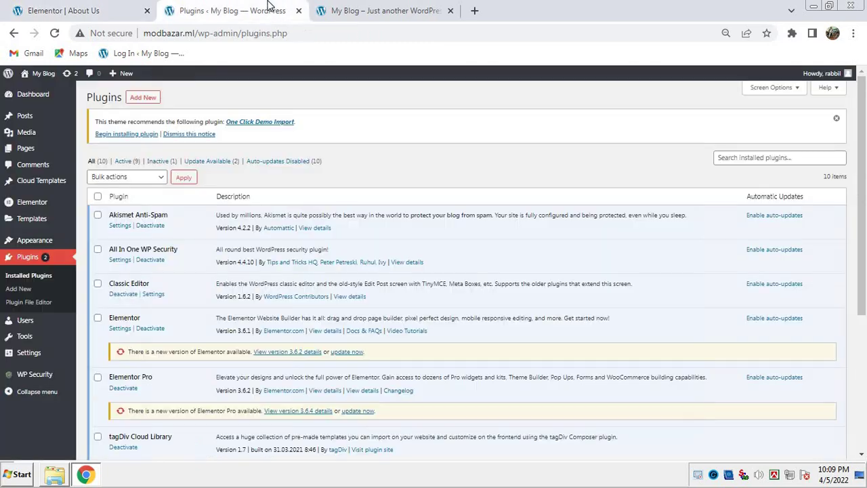
left_click(270, 9)
- Look through the installed plugins, including All In One WP Security, Classic Editor and Elementor Pro, down to WP Reset
scroll(273, 267, "down", 3)
scroll(273, 267, "up", 2)
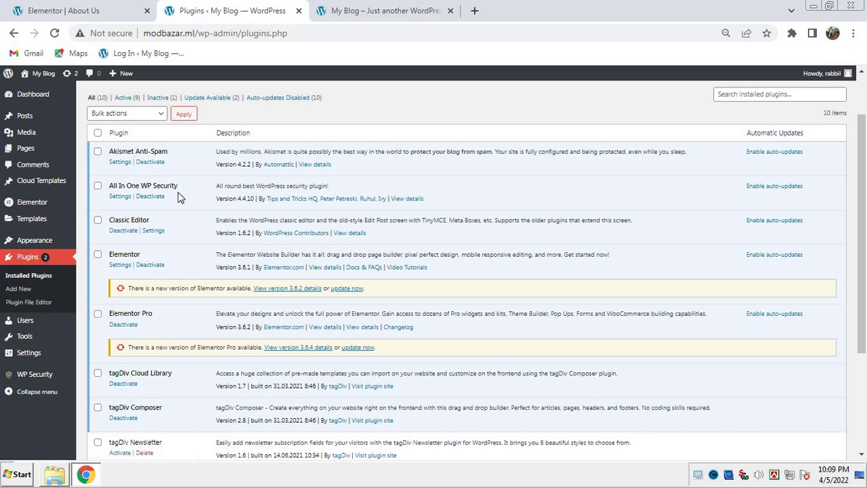
left_click_drag(178, 185, 134, 186)
left_click_drag(150, 220, 103, 220)
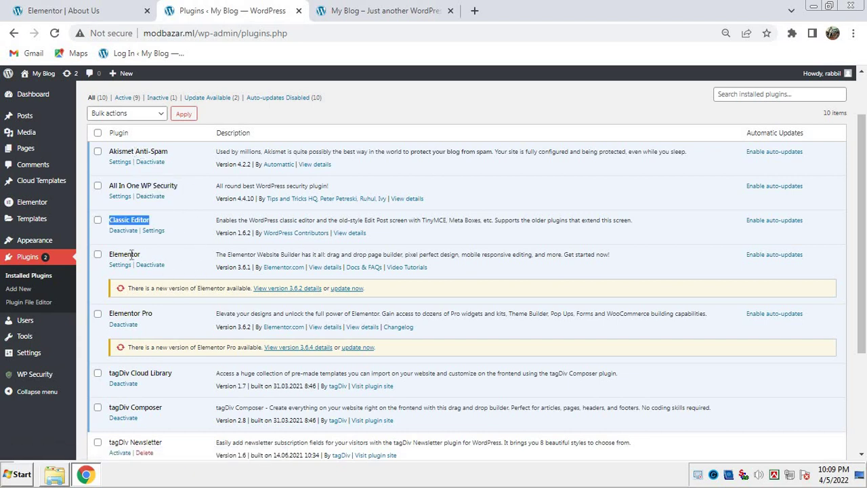
left_click_drag(134, 336, 150, 313)
scroll(178, 382, "down", 2)
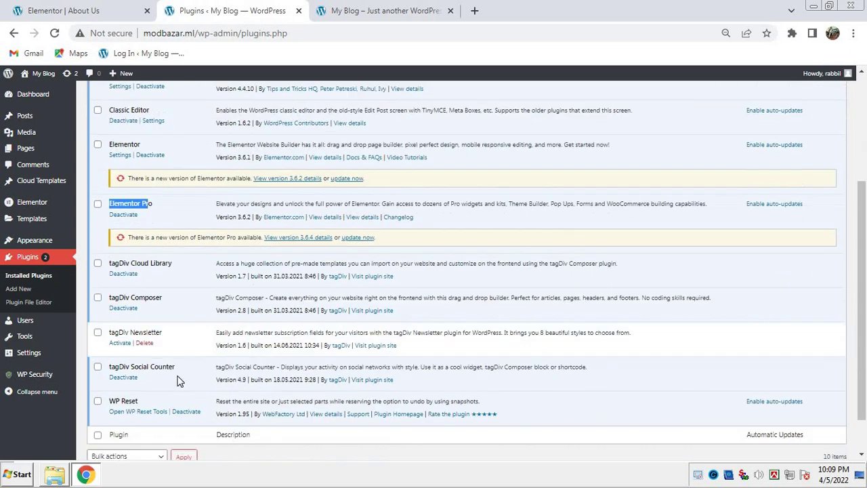
scroll(178, 381, "down", 1)
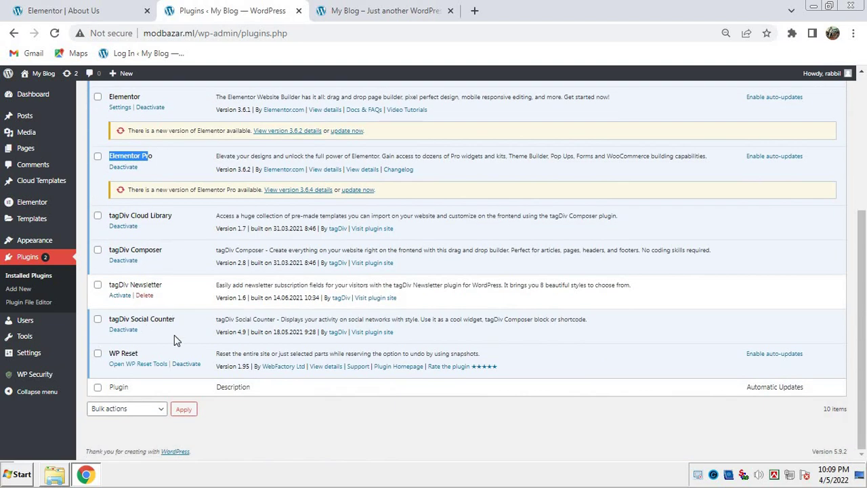
- Delete the tagDiv Newsletter plugin and try to deactivate tagDiv Composer, agreeing to leave the page
left_click(144, 296)
left_click(496, 103)
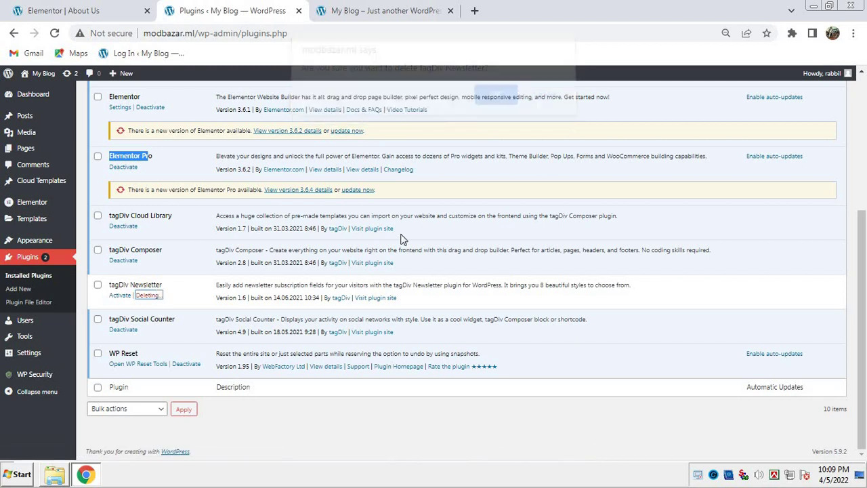
left_click(128, 261)
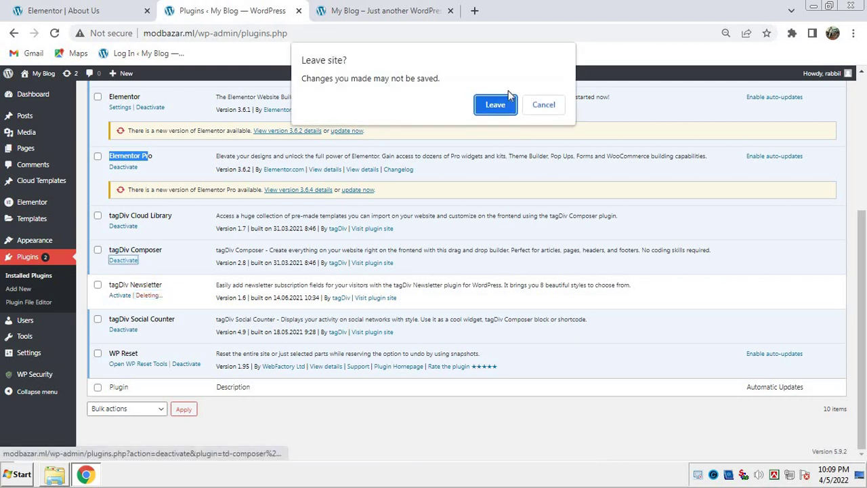
left_click(505, 103)
- Deactivate the tagDiv Cloud Library and WP Reset plugins, reloading the page when the connection is reset
left_click(124, 227)
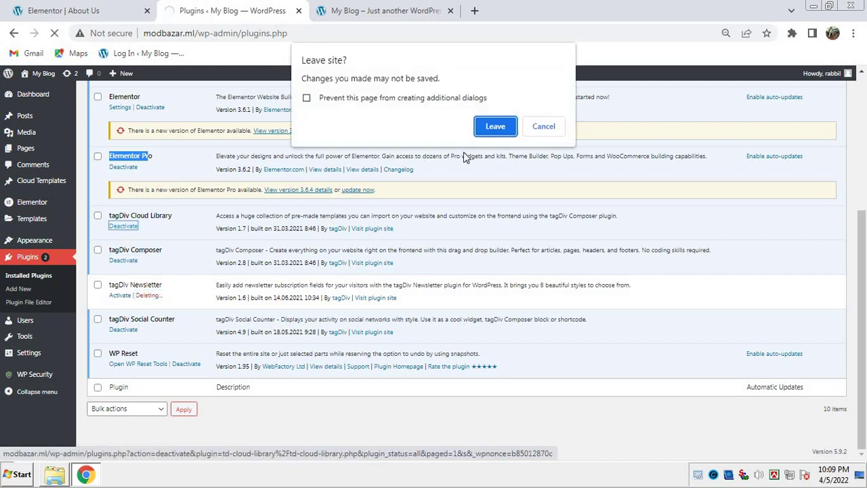
left_click(497, 129)
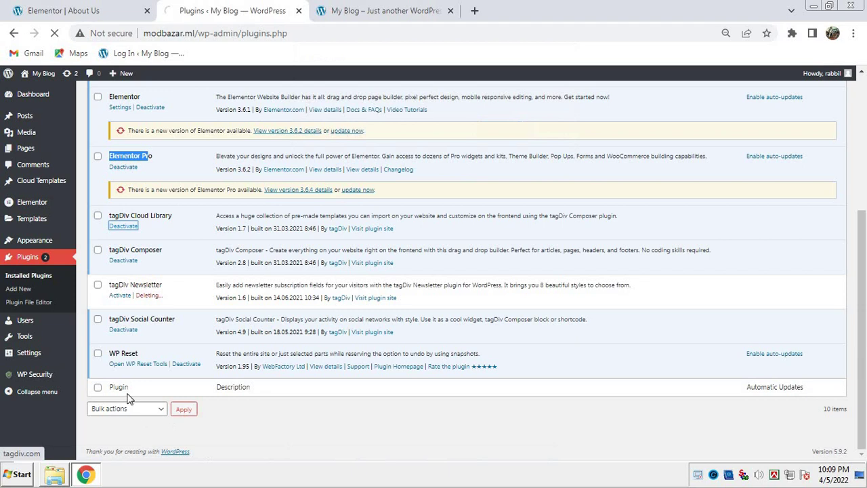
left_click(194, 364)
left_click(494, 125)
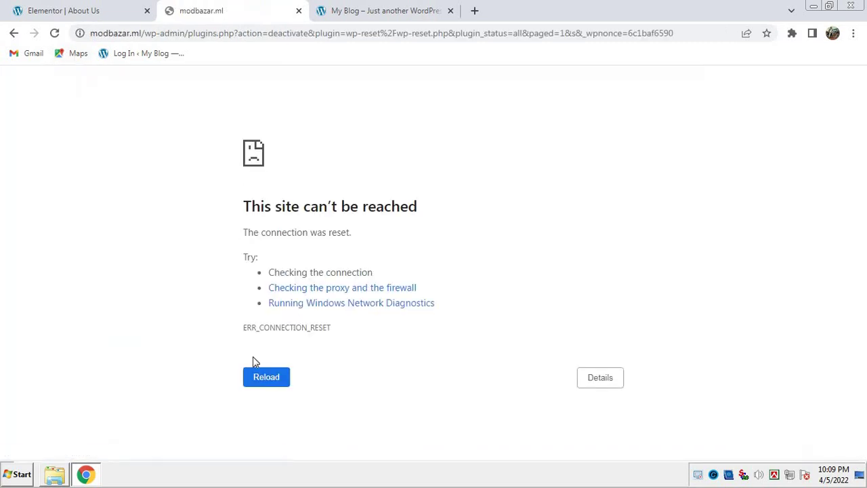
left_click(256, 381)
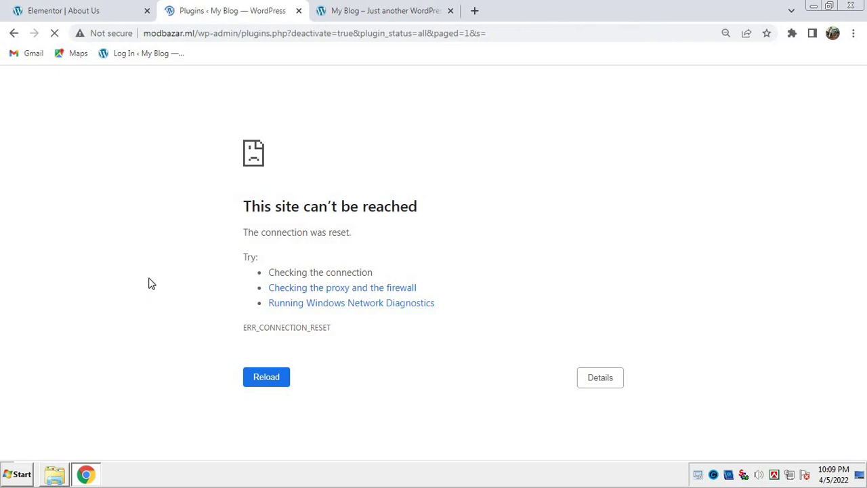
- Check the loading Elementor editor for About Us and review which plugins are still active in the plugin list
left_click(97, 9)
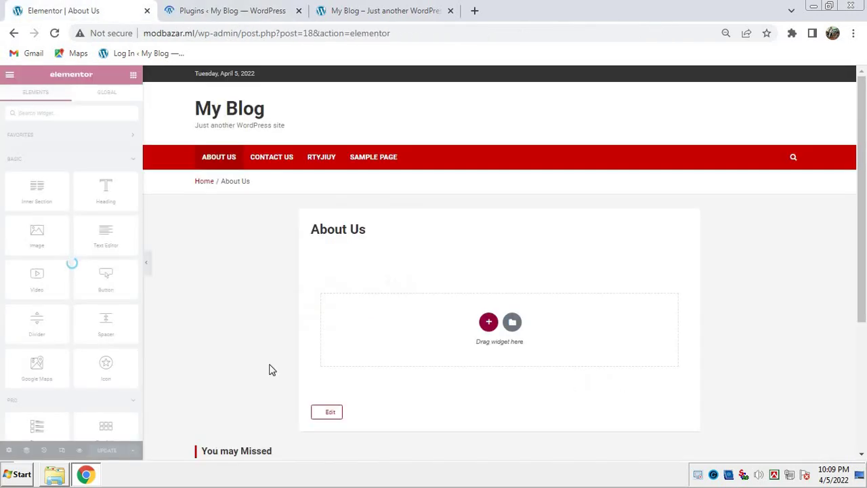
left_click(242, 9)
scroll(170, 309, "down", 3)
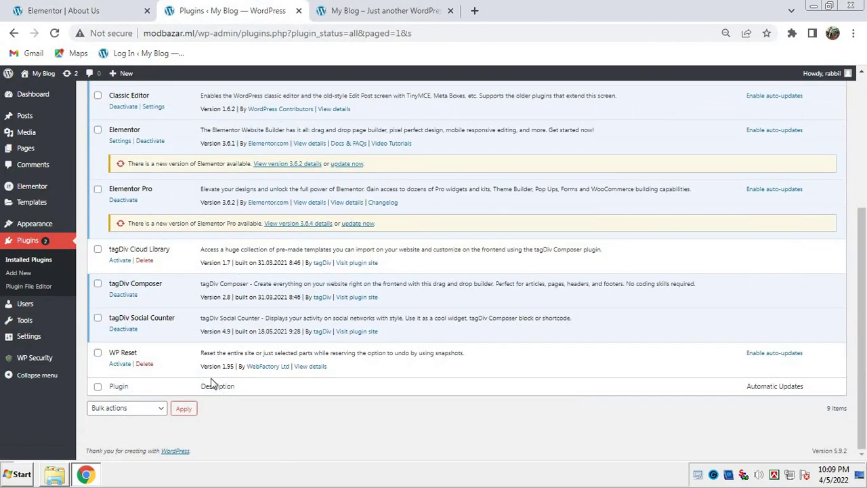
scroll(199, 363, "up", 3)
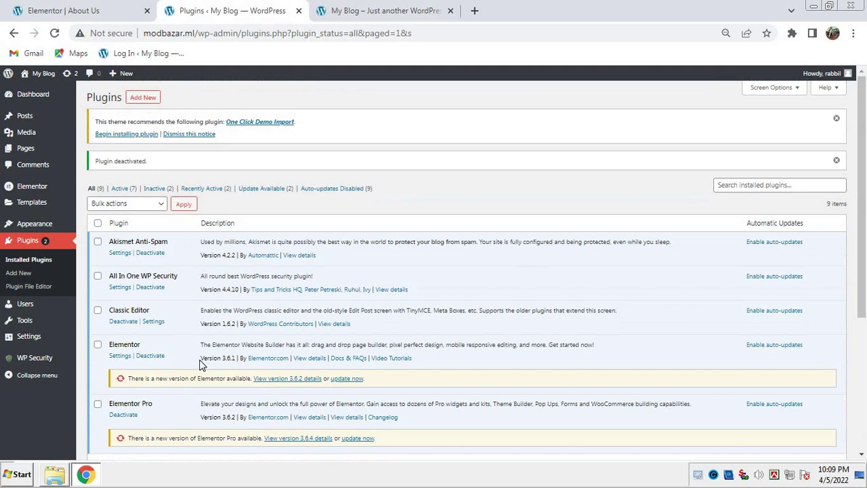
- Open the page for adding new plugins, checking the Elementor editor and the blog's home page while it loads
left_click(143, 100)
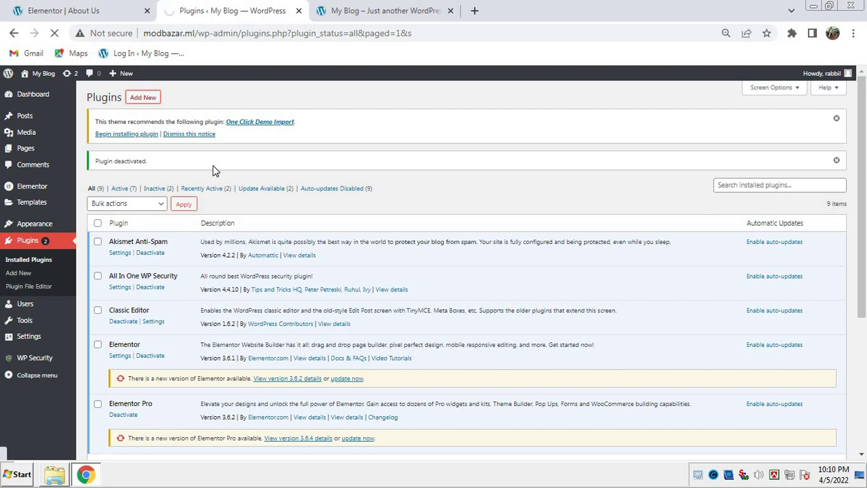
left_click(68, 10)
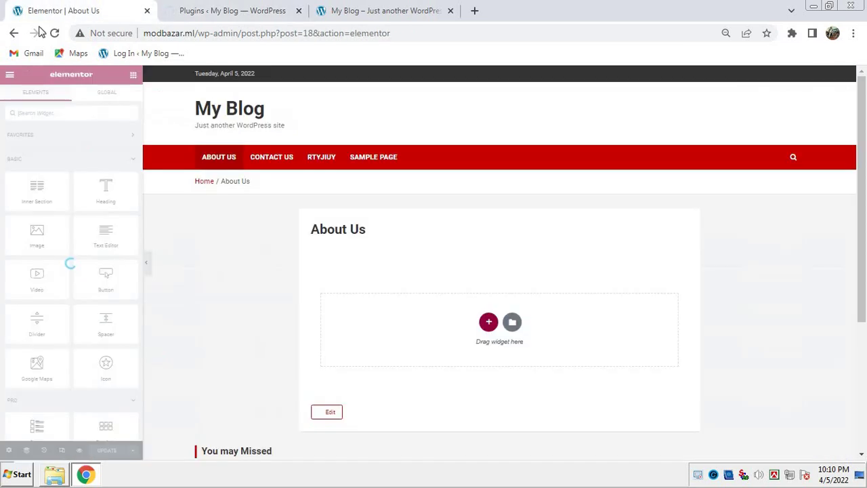
left_click(292, 10)
left_click(418, 13)
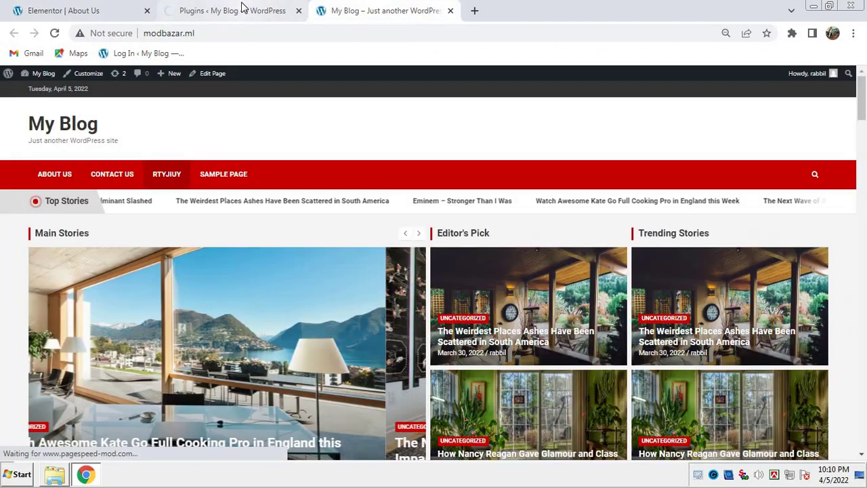
left_click(245, 17)
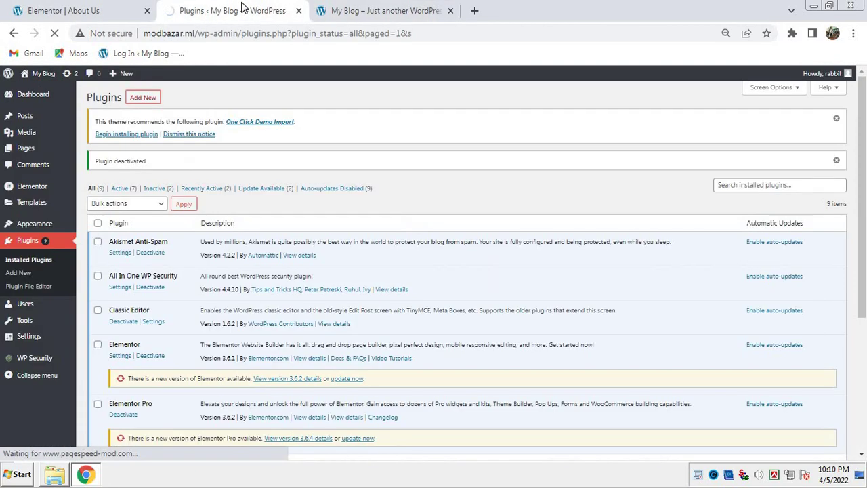
left_click(62, 9)
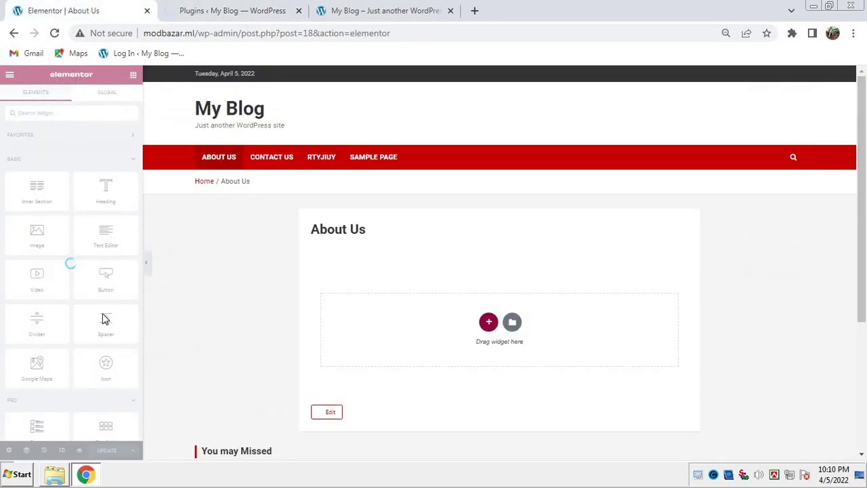